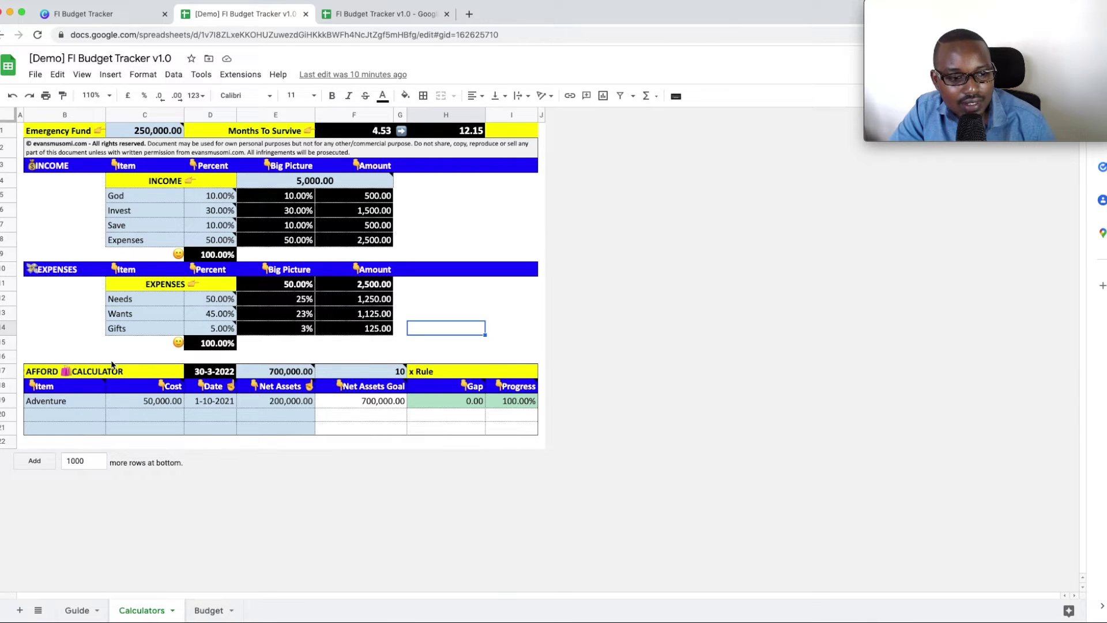
Set the Emergency Fund to 200,000 and check both Months To Survive figures.
{"action": "mouse_move", "coordinate": [110, 393]}
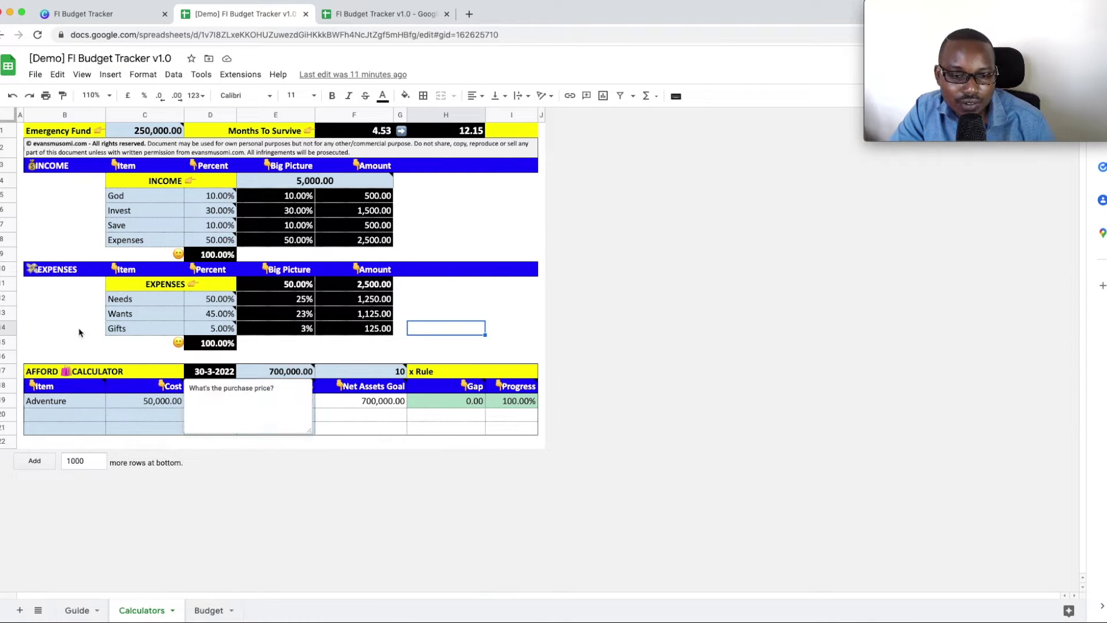
{"action": "double_click", "coordinate": [158, 130]}
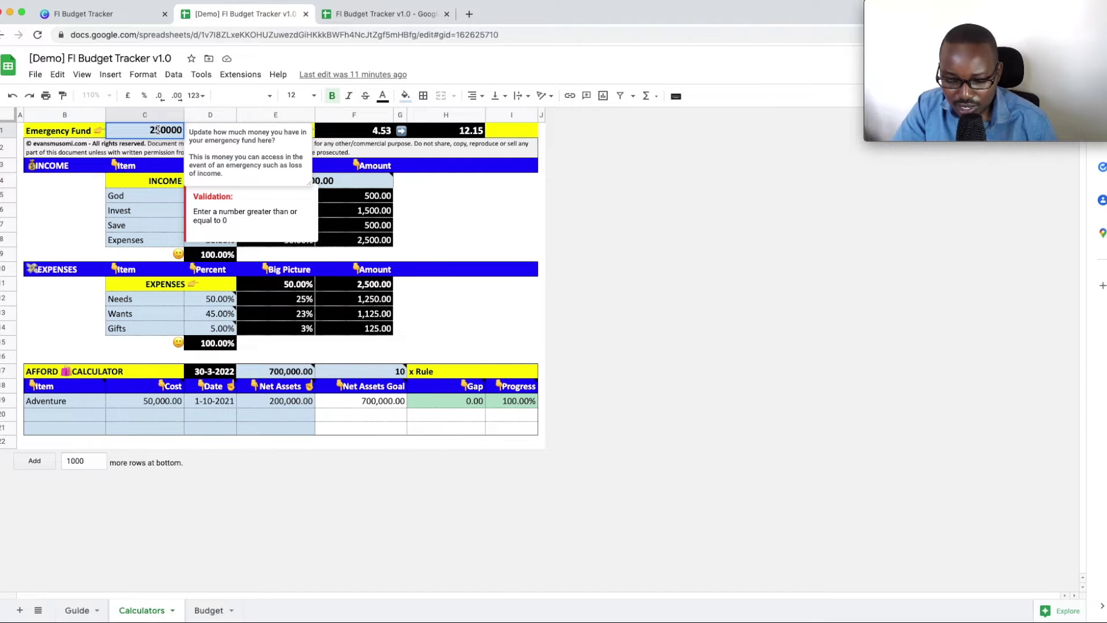
{"action": "key", "text": "BackSpace"}
{"action": "type", "text": "0"}
{"action": "key", "text": "Return"}
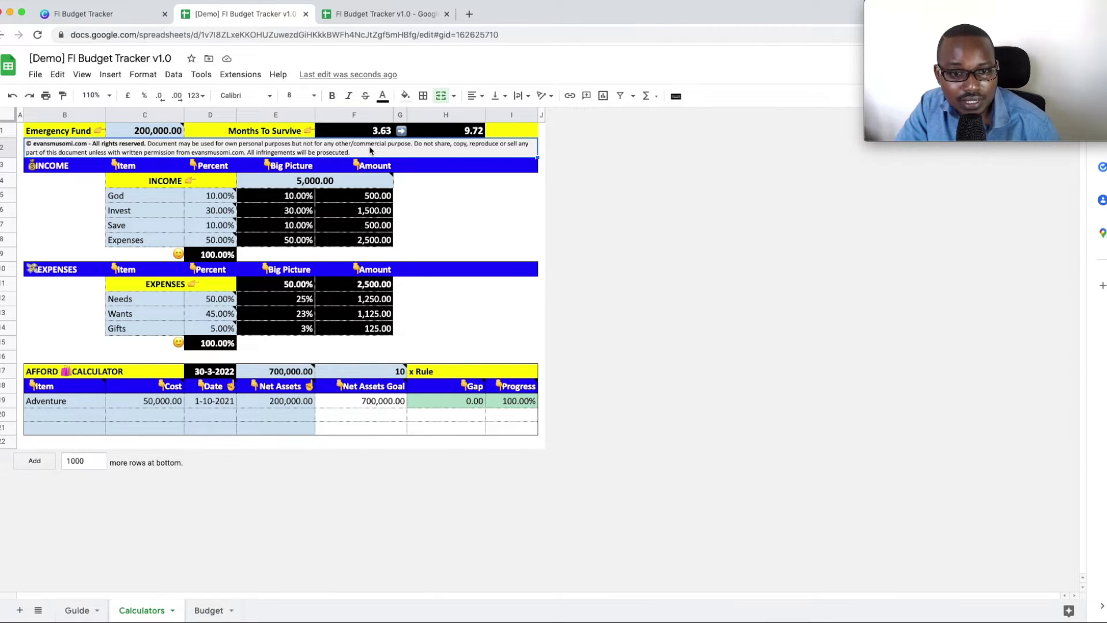
{"action": "mouse_move", "coordinate": [374, 137]}
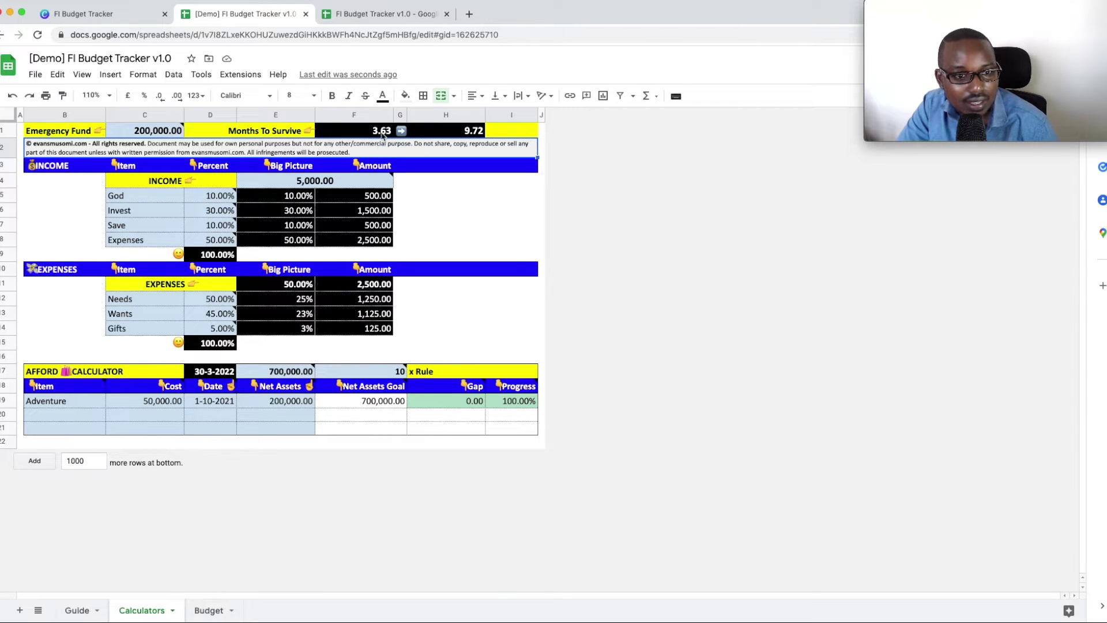
{"action": "mouse_move", "coordinate": [469, 134]}
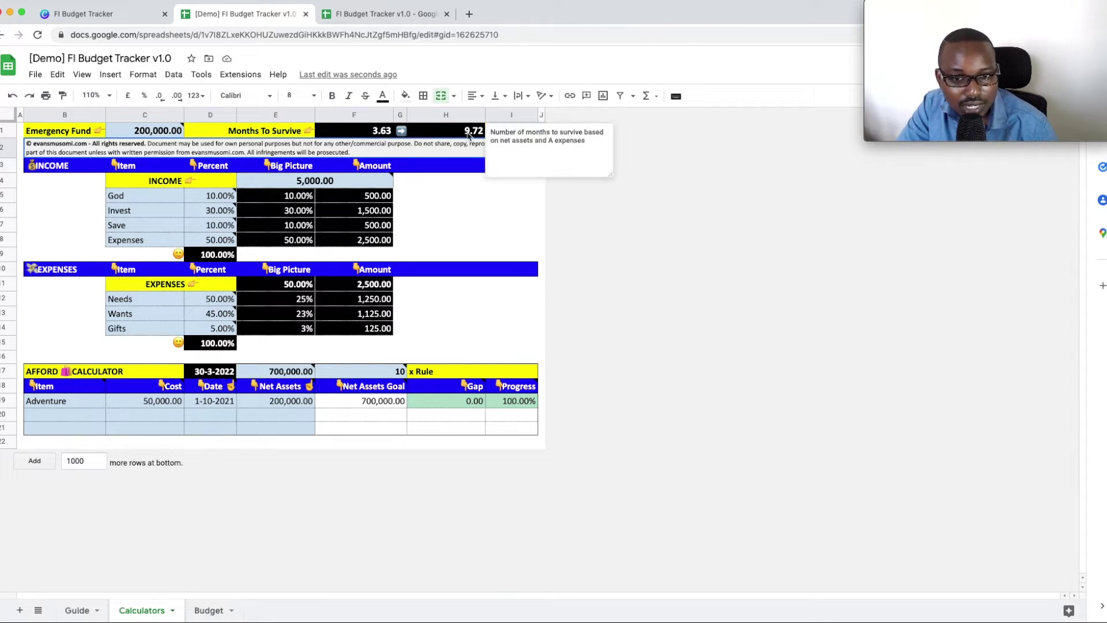
Set the Emergency Fund amount back to 250,000.
{"action": "double_click", "coordinate": [159, 130]}
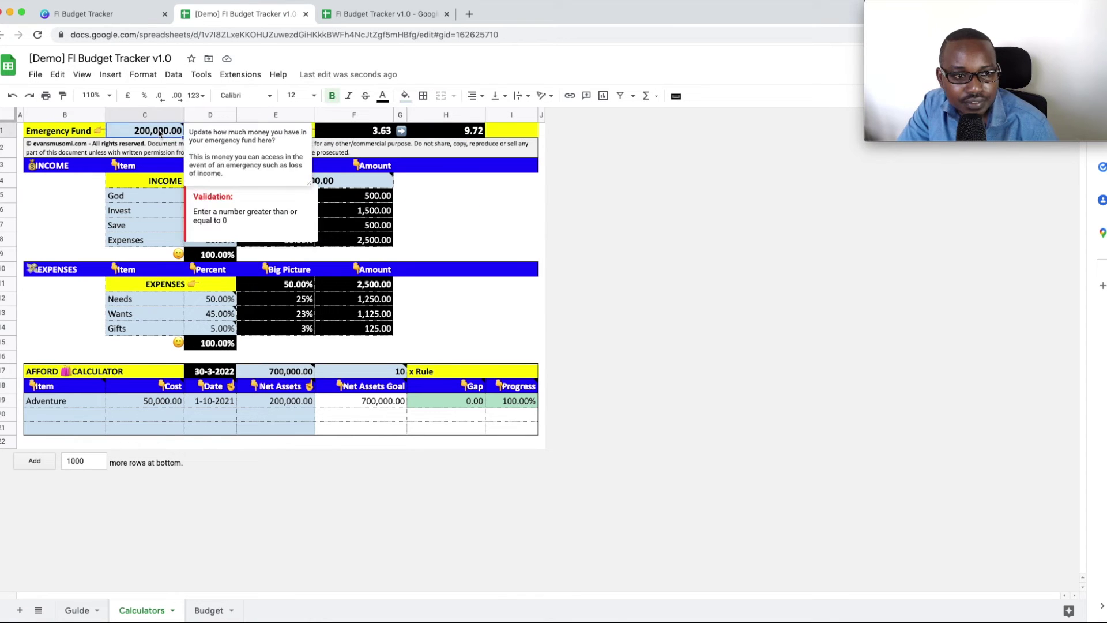
{"action": "key", "text": "Delete"}
{"action": "type", "text": "5"}
{"action": "key", "text": "Return"}
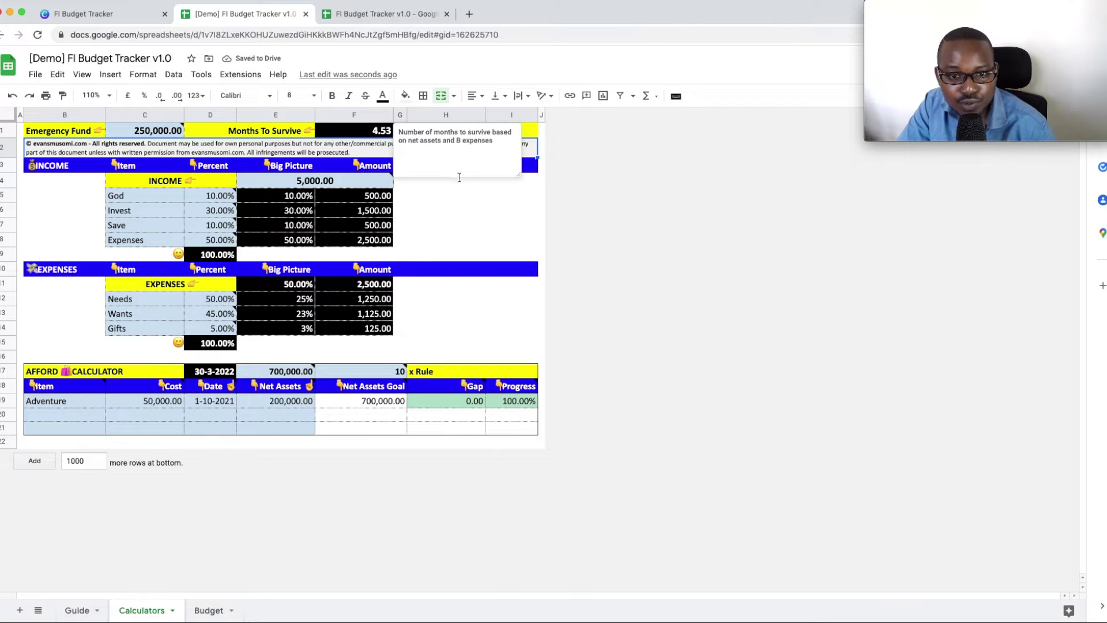
{"action": "left_click", "coordinate": [454, 200]}
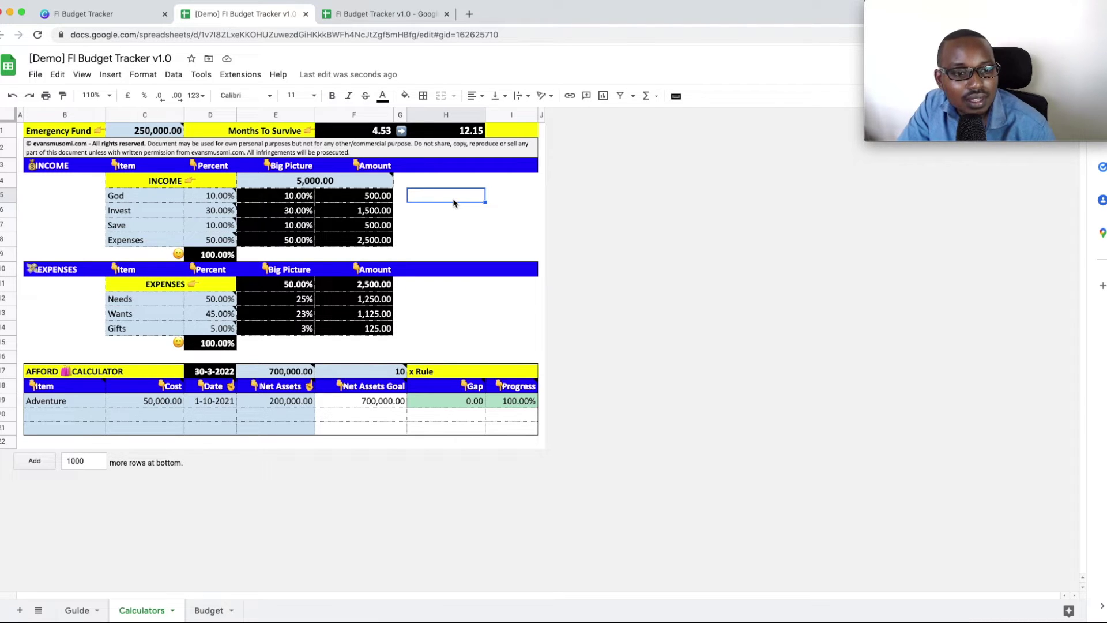
Examine the percentages in the income and expenses sections and the income amounts for Expenses, Save, Invest and God.
{"action": "mouse_move", "coordinate": [305, 186]}
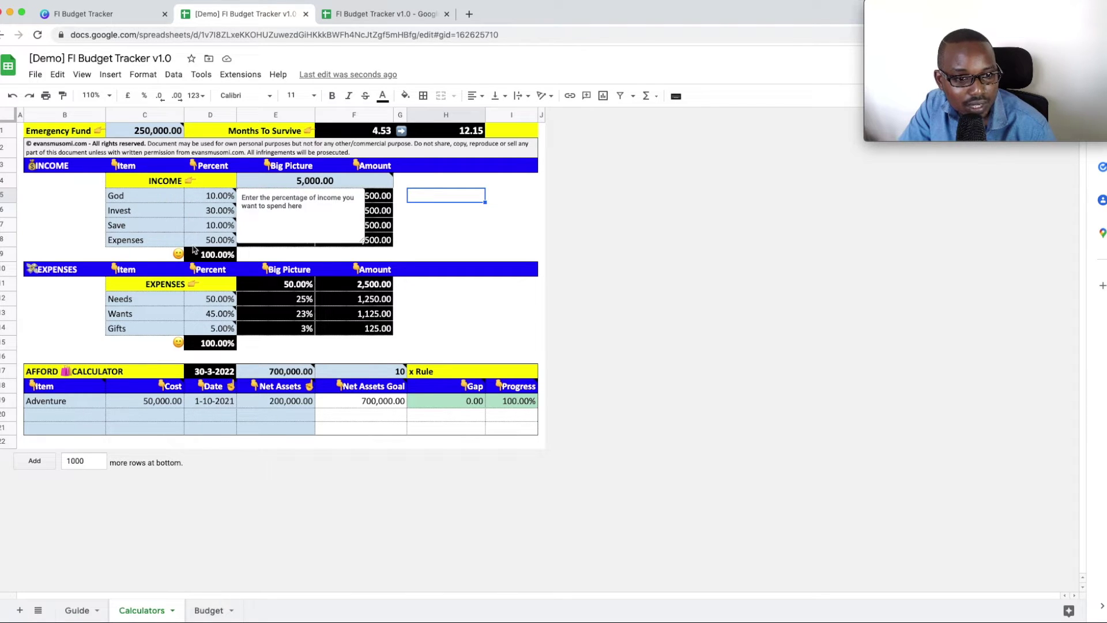
{"action": "mouse_move", "coordinate": [193, 249]}
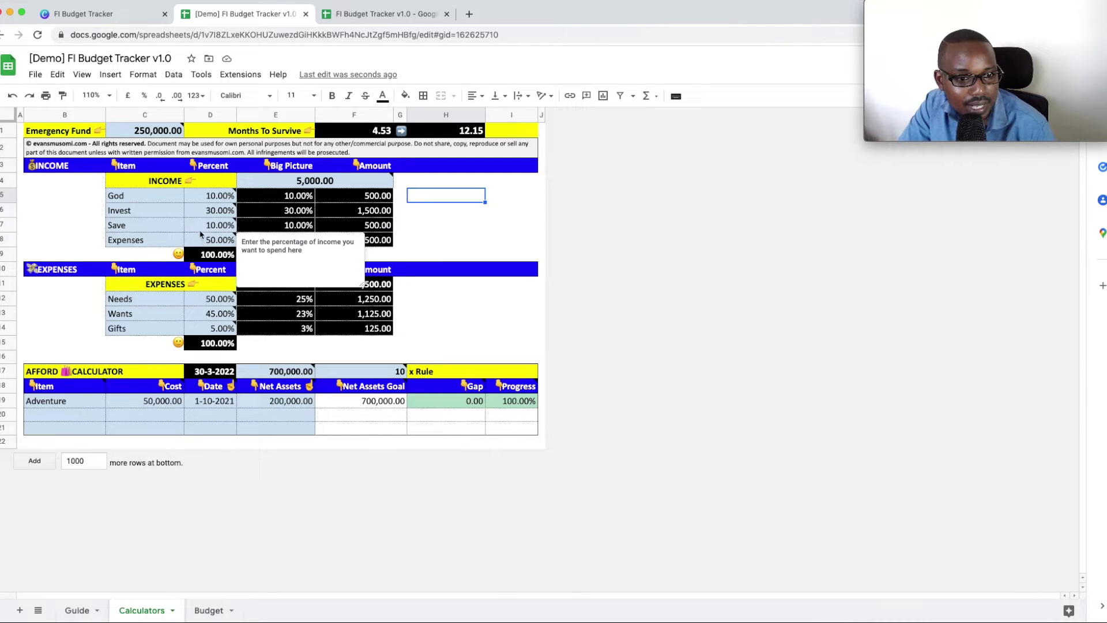
{"action": "mouse_move", "coordinate": [209, 198]}
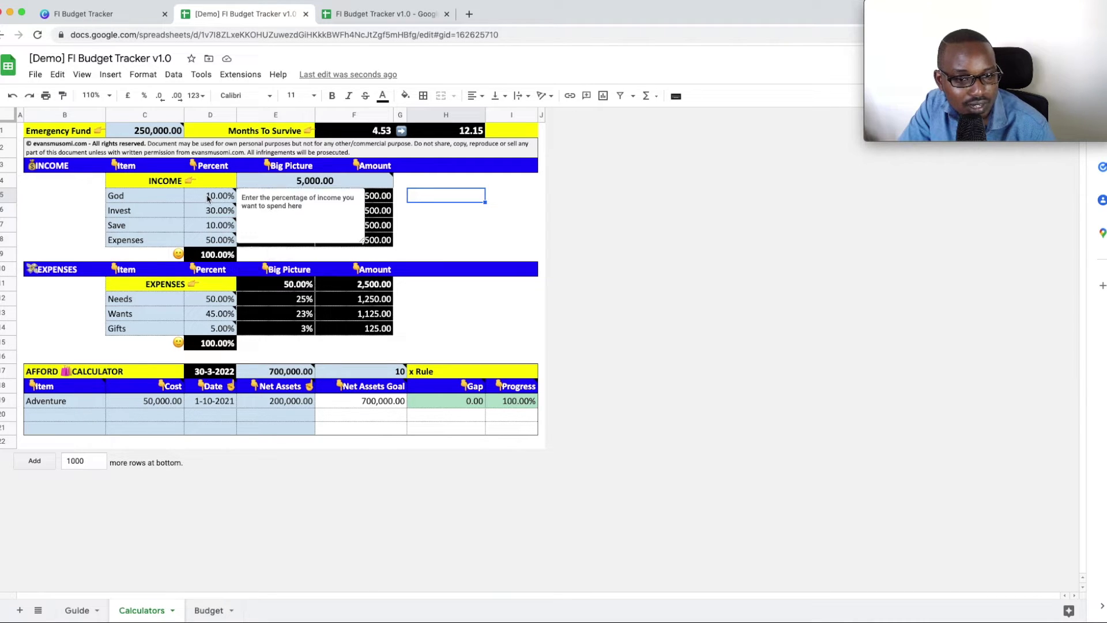
{"action": "left_click", "coordinate": [421, 245]}
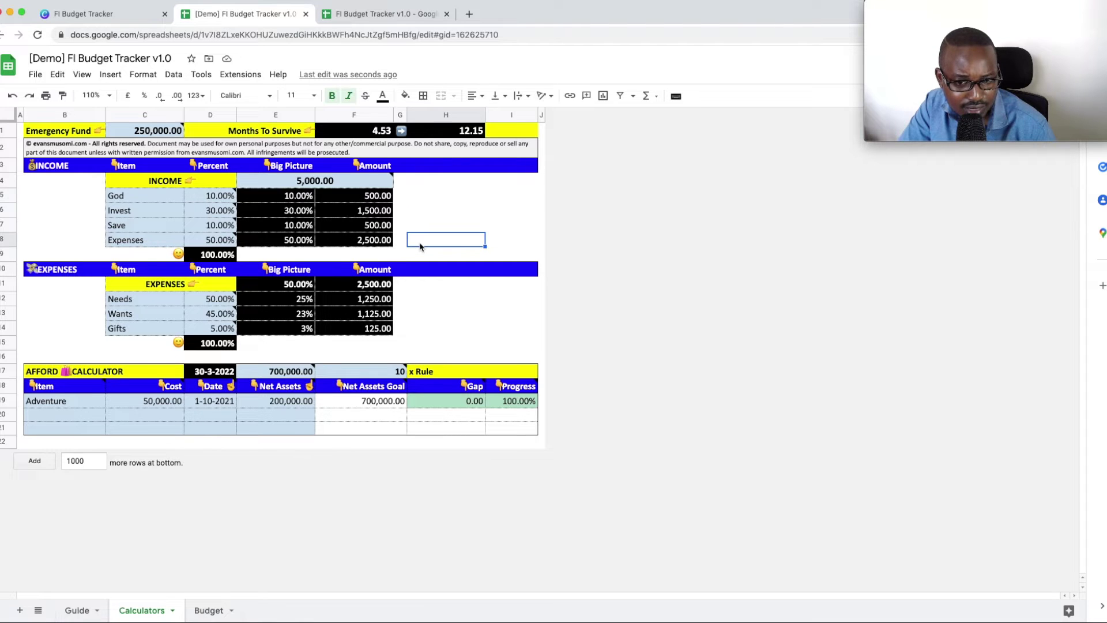
{"action": "left_click", "coordinate": [384, 245]}
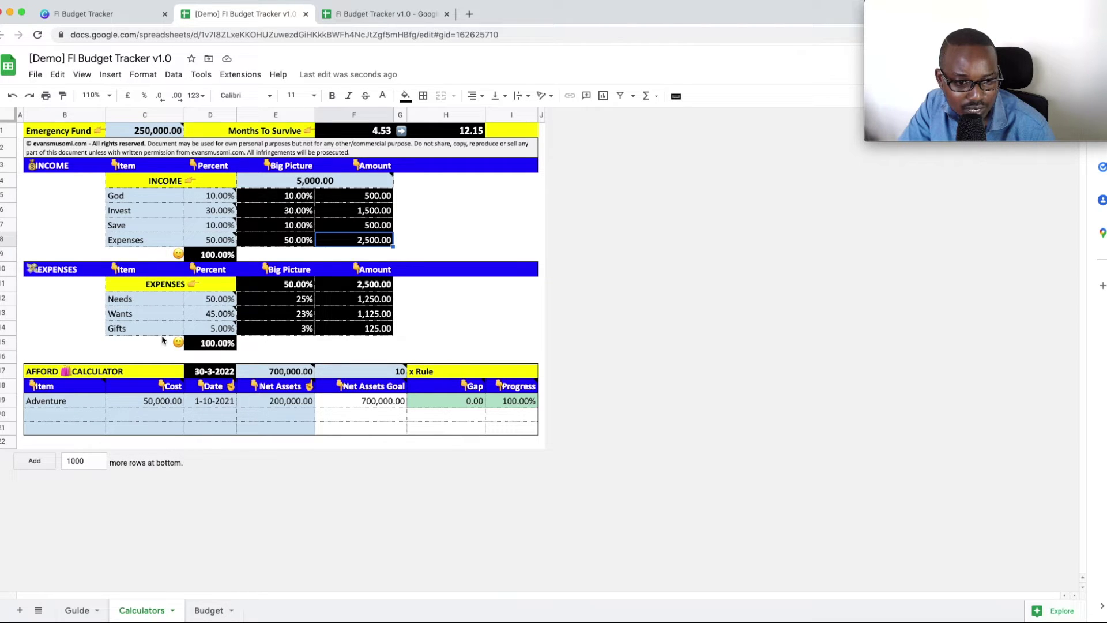
{"action": "mouse_move", "coordinate": [199, 334]}
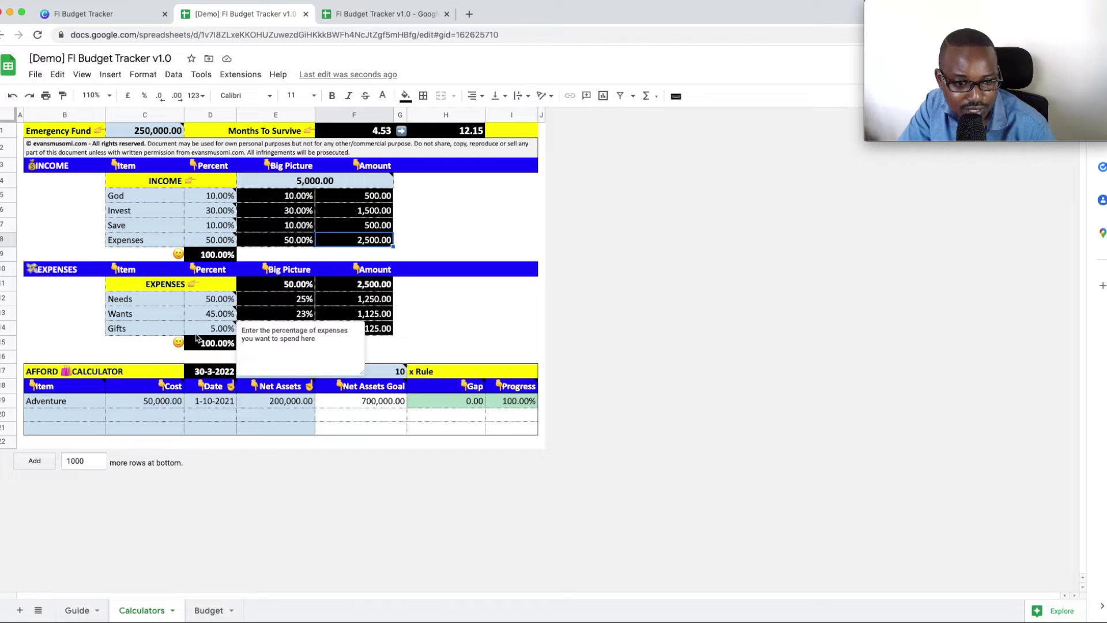
{"action": "left_click", "coordinate": [375, 229]}
{"action": "left_click", "coordinate": [384, 213]}
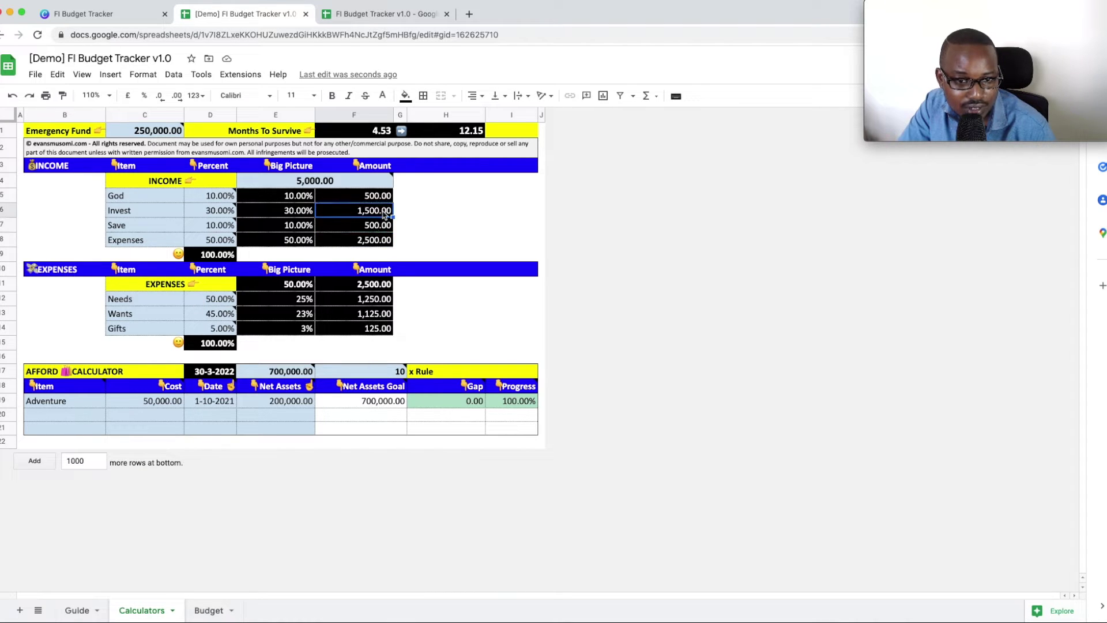
{"action": "left_click", "coordinate": [381, 191]}
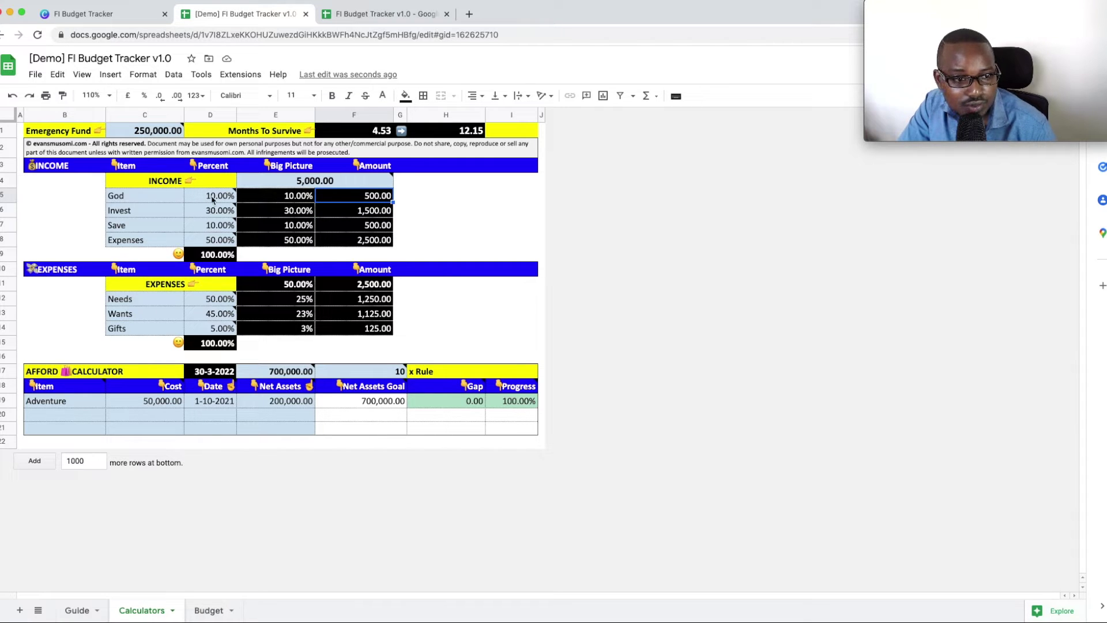
Set the Save percentage in the income section to 0%.
{"action": "left_click", "coordinate": [213, 227]}
{"action": "double_click", "coordinate": [218, 226]}
{"action": "key", "text": "BackSpace"}
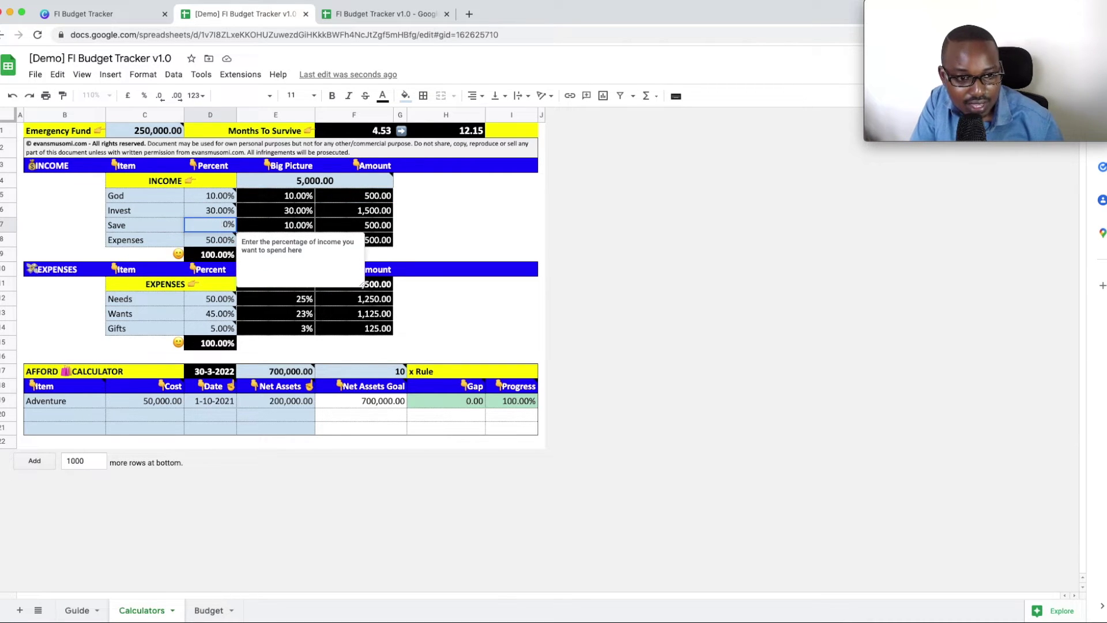
{"action": "key", "text": "Return"}
Set the Invest percentage in the income section to 40% and check the Save and Invest amounts.
{"action": "key", "text": "Up"}
{"action": "key", "text": "Up"}
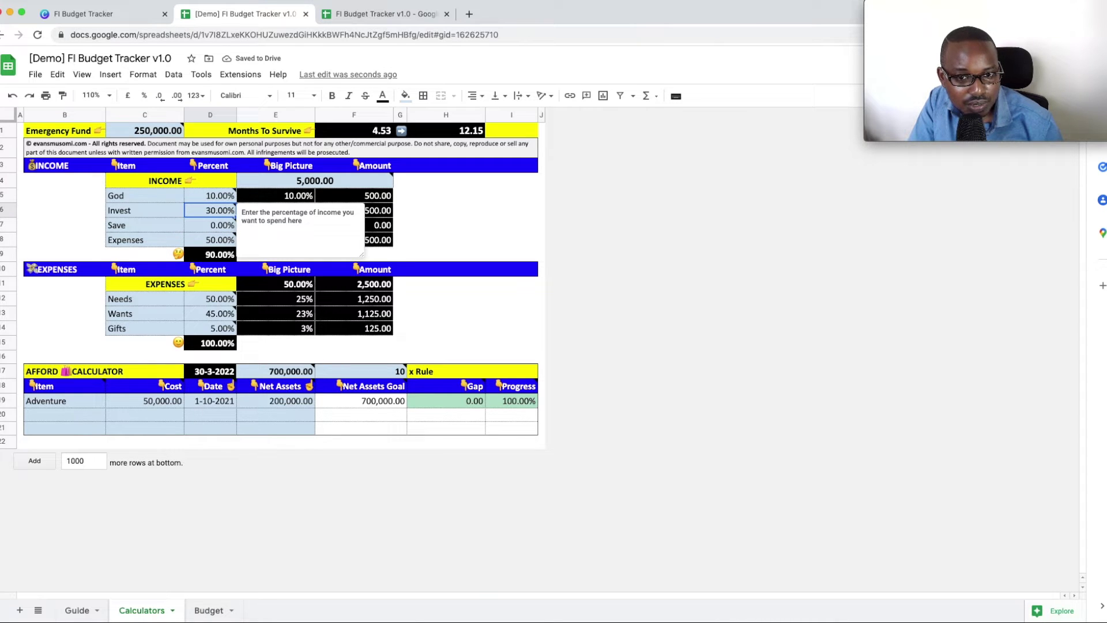
{"action": "double_click", "coordinate": [228, 210]}
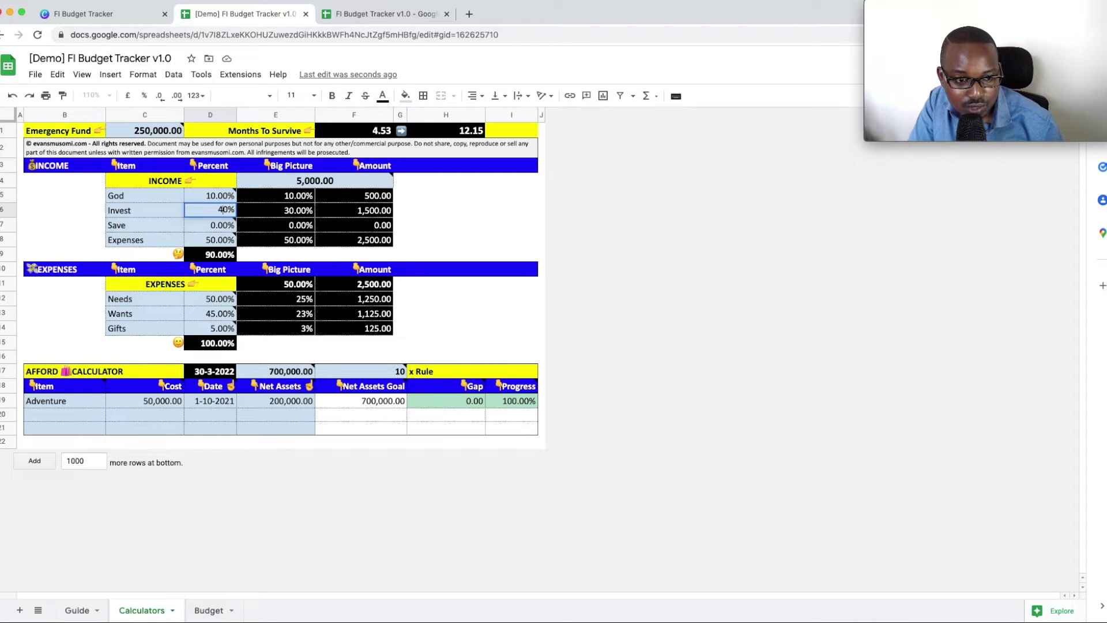
{"action": "key", "text": "Return"}
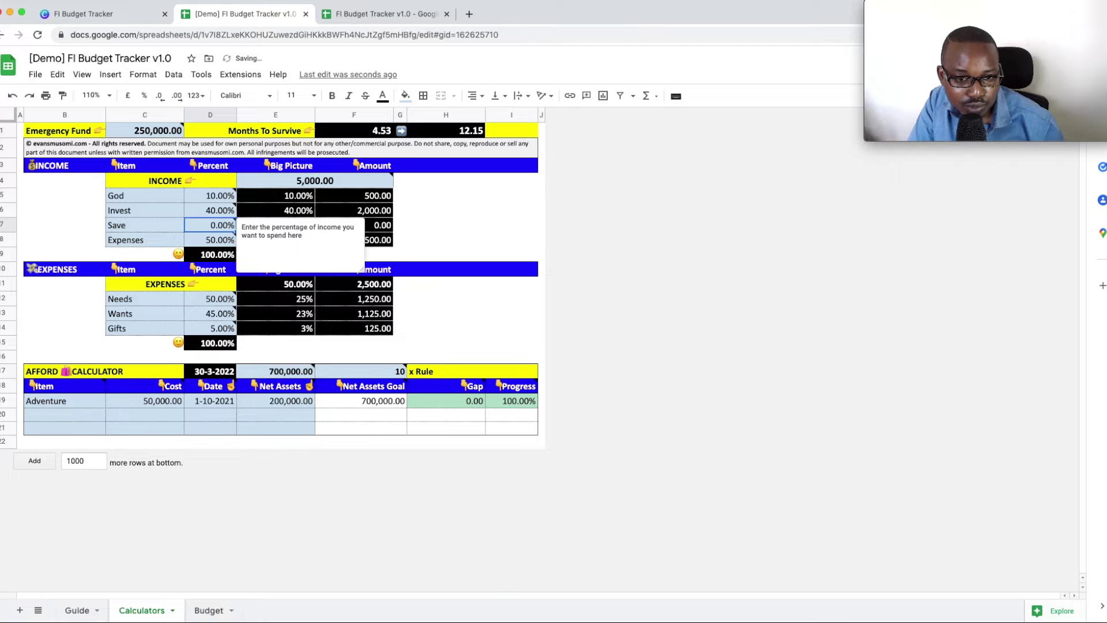
{"action": "key", "text": "Right"}
{"action": "key", "text": "Right"}
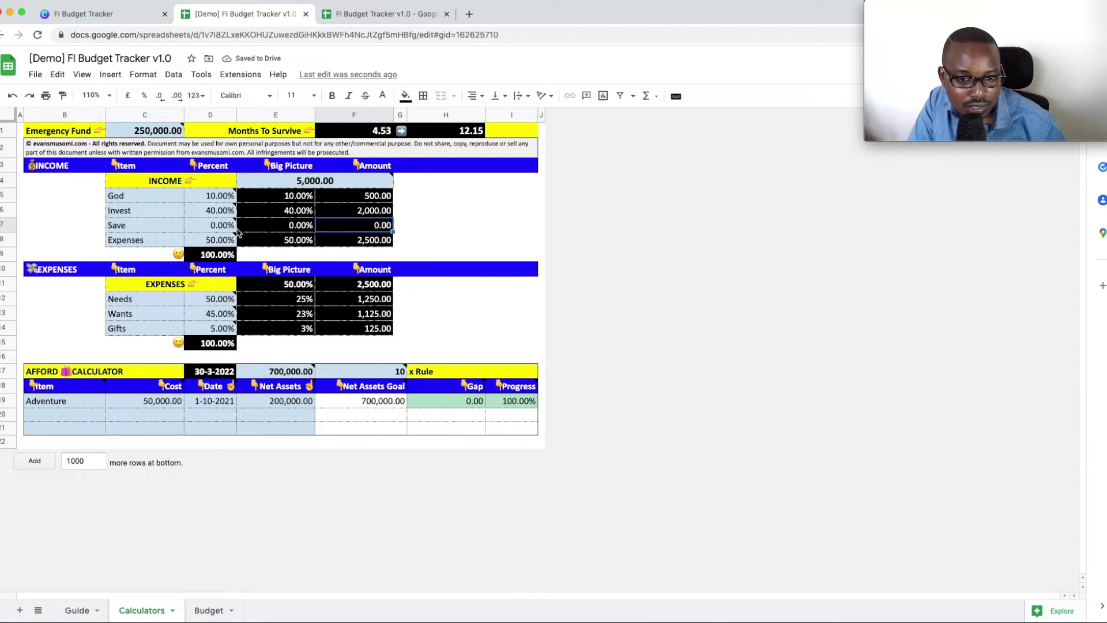
{"action": "left_click", "coordinate": [391, 214]}
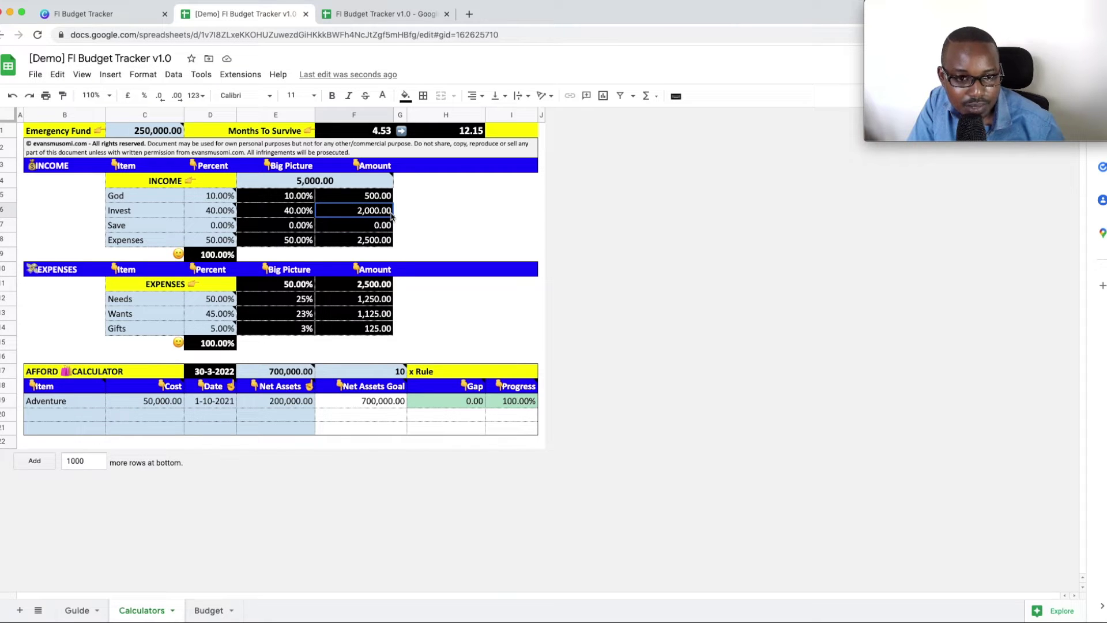
Set the total income above the allocation rows to 50,000.
{"action": "double_click", "coordinate": [307, 184]}
{"action": "type", "text": "0"}
{"action": "key", "text": "Return"}
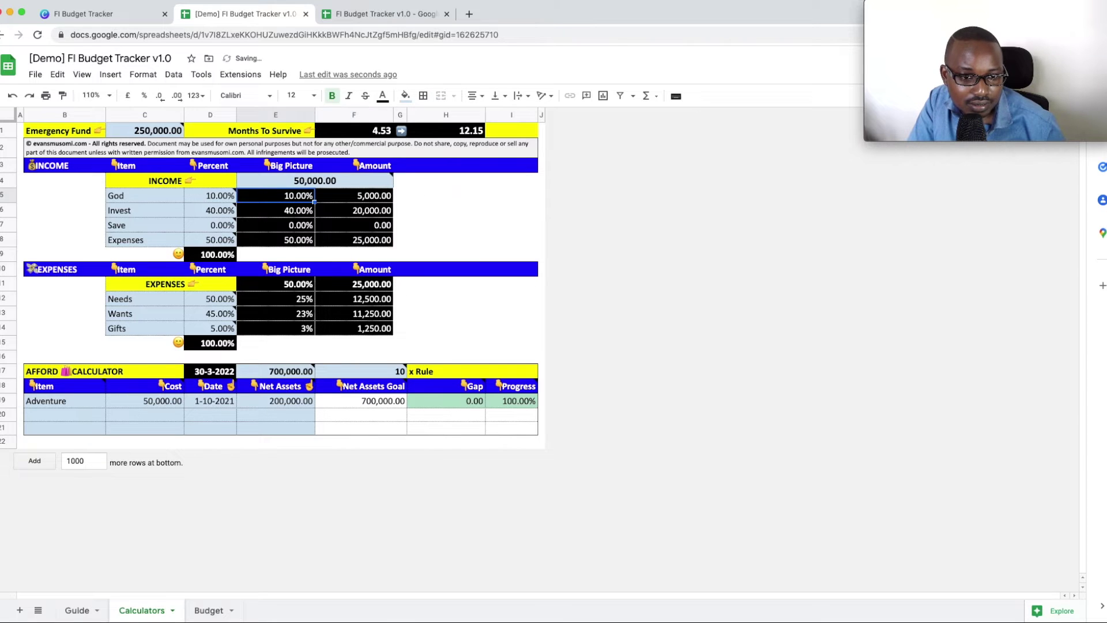
Set the total income to 55,000 and check the amount for God.
{"action": "double_click", "coordinate": [312, 180]}
{"action": "type", "text": "55000"}
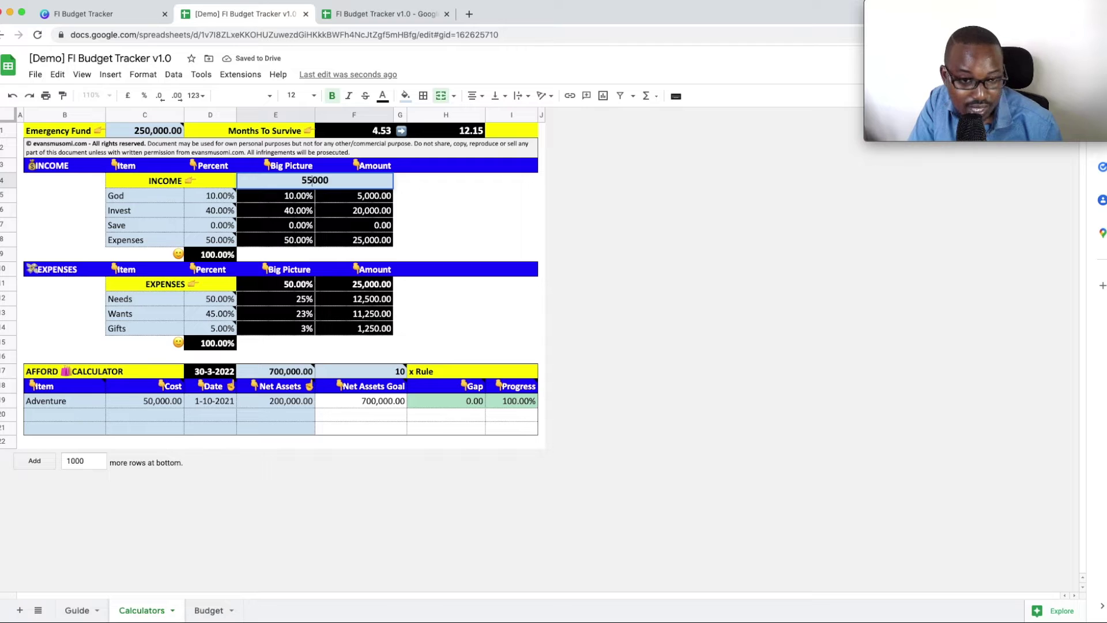
{"action": "key", "text": "Return"}
{"action": "left_click", "coordinate": [355, 196]}
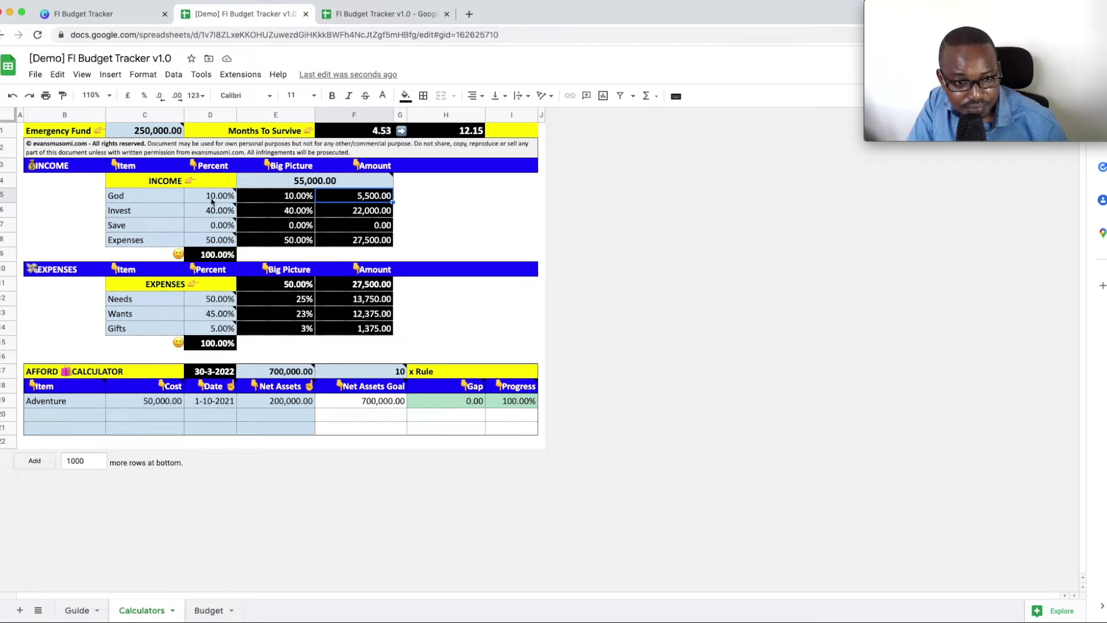
Examine the Adventure row of the Afford Calculator: cost, date, net assets and net assets goal, along with the x Rule multiplier.
{"action": "mouse_move", "coordinate": [210, 247]}
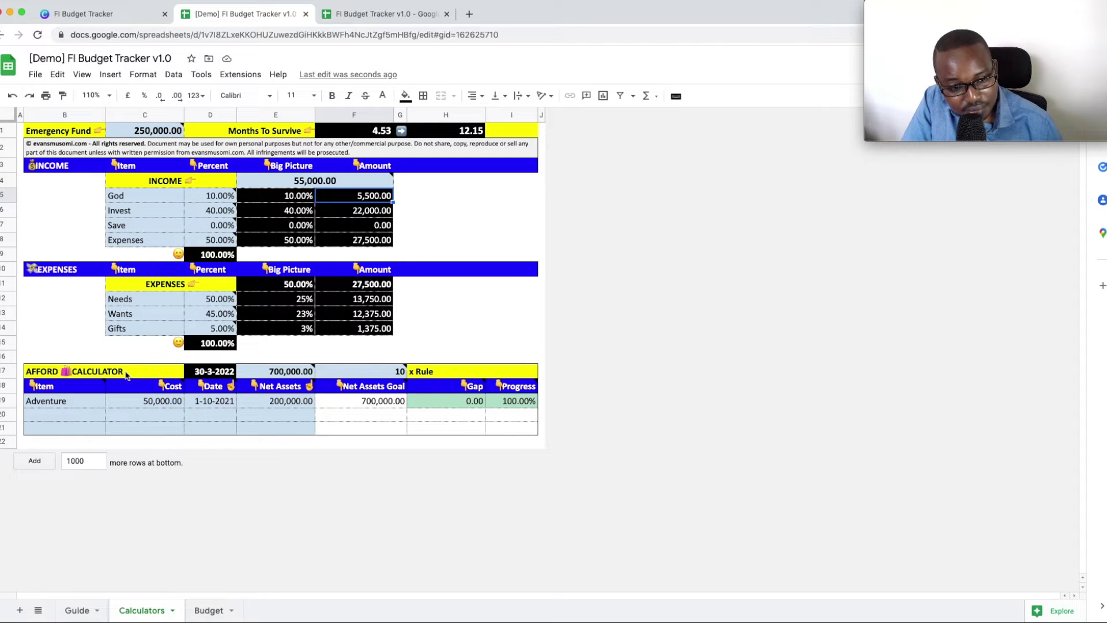
{"action": "mouse_move", "coordinate": [260, 378]}
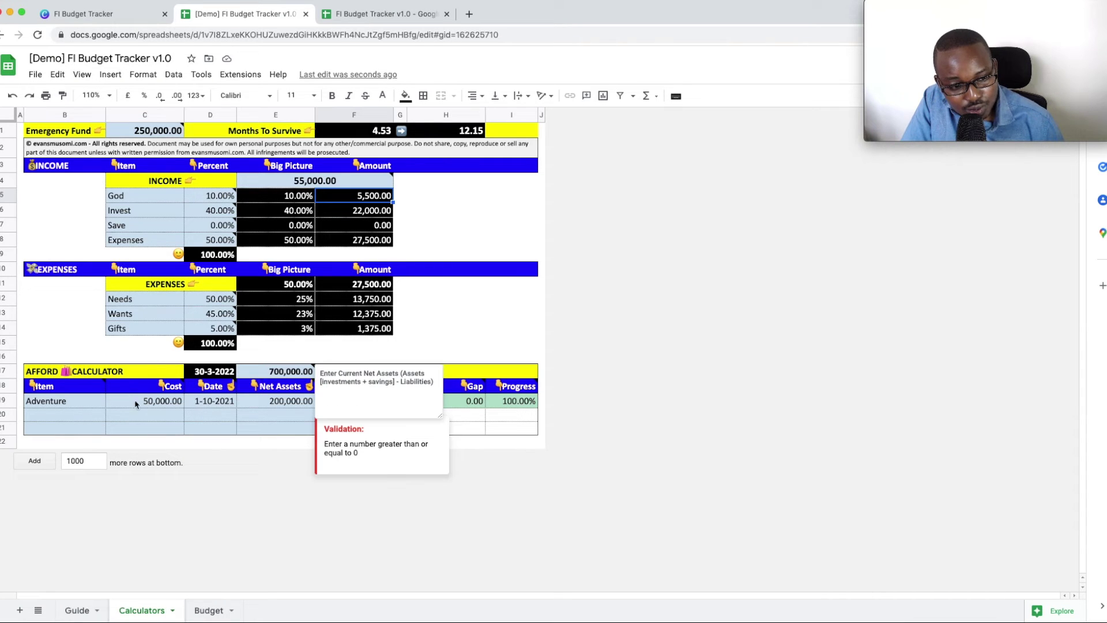
{"action": "left_click", "coordinate": [70, 405]}
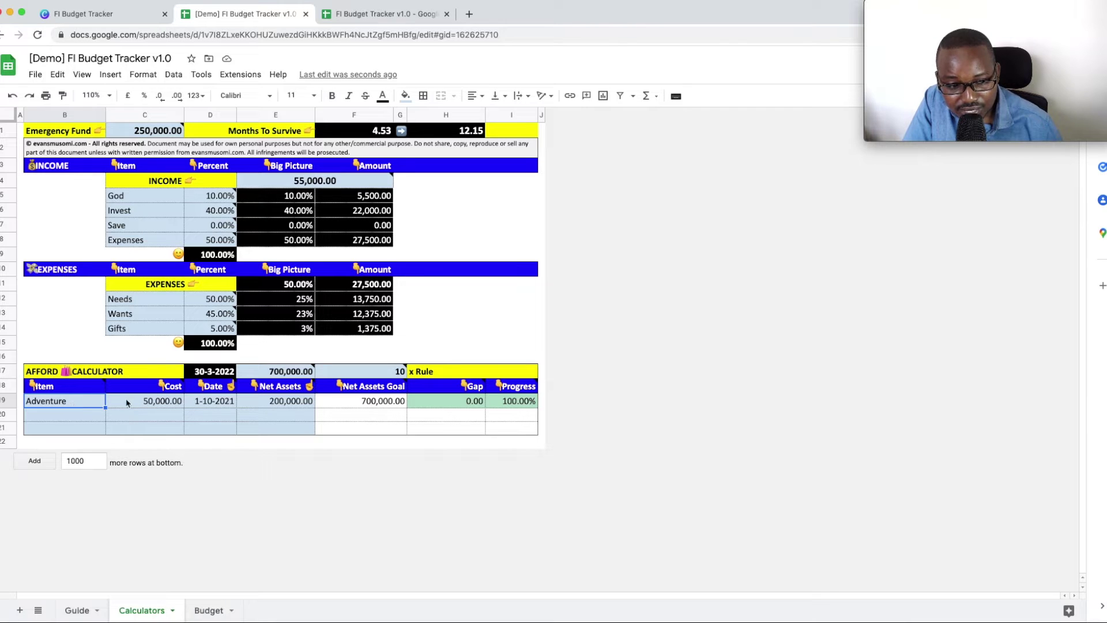
{"action": "left_click", "coordinate": [145, 407]}
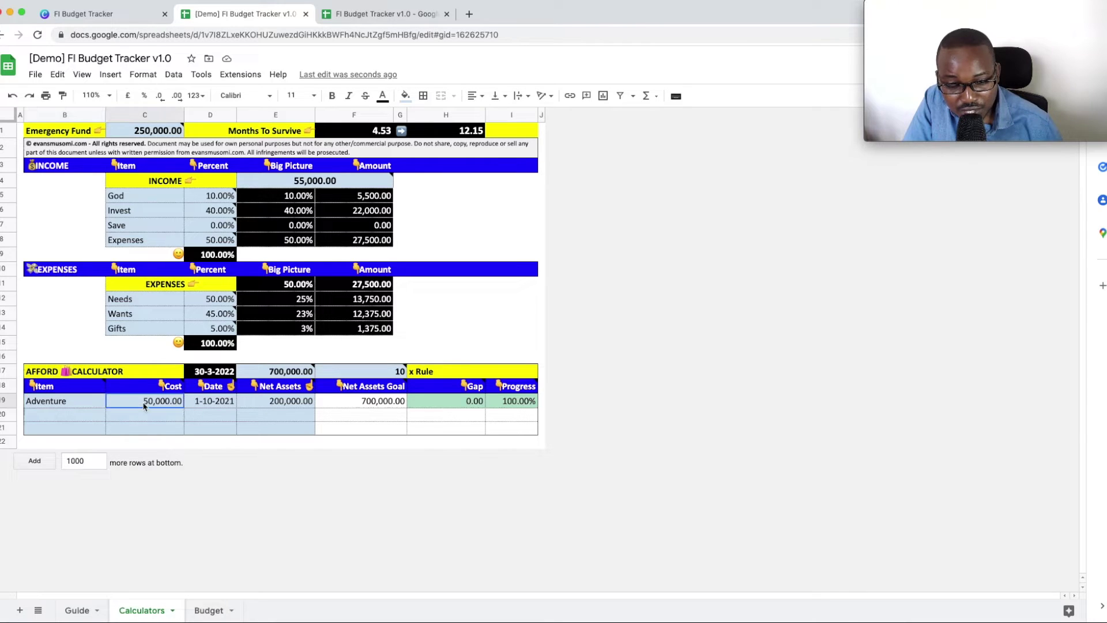
{"action": "left_click", "coordinate": [219, 407]}
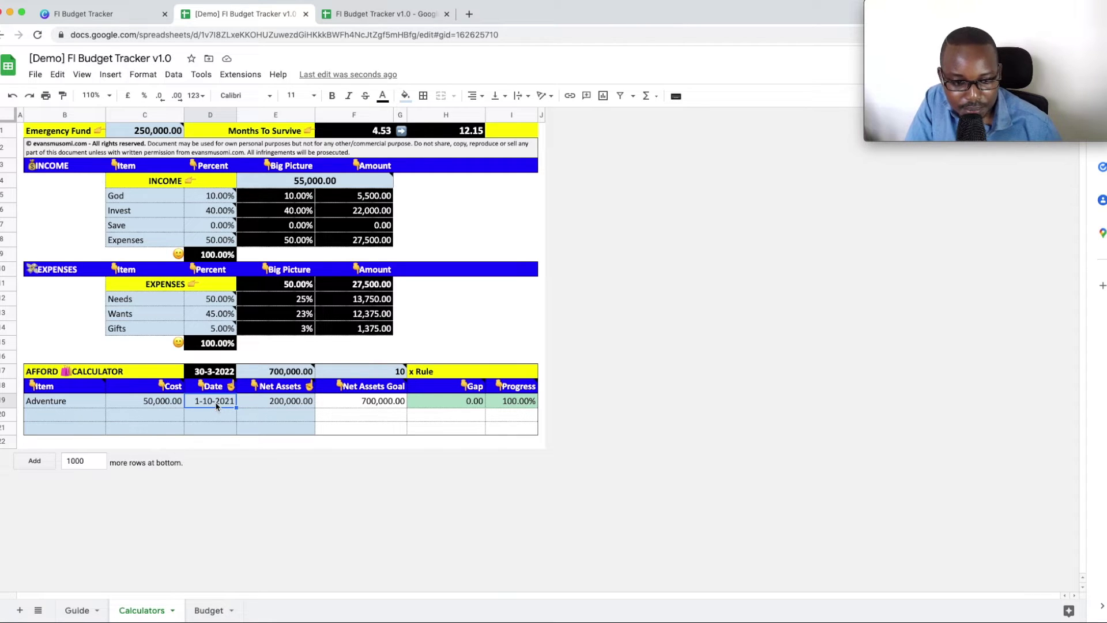
{"action": "left_click", "coordinate": [287, 407]}
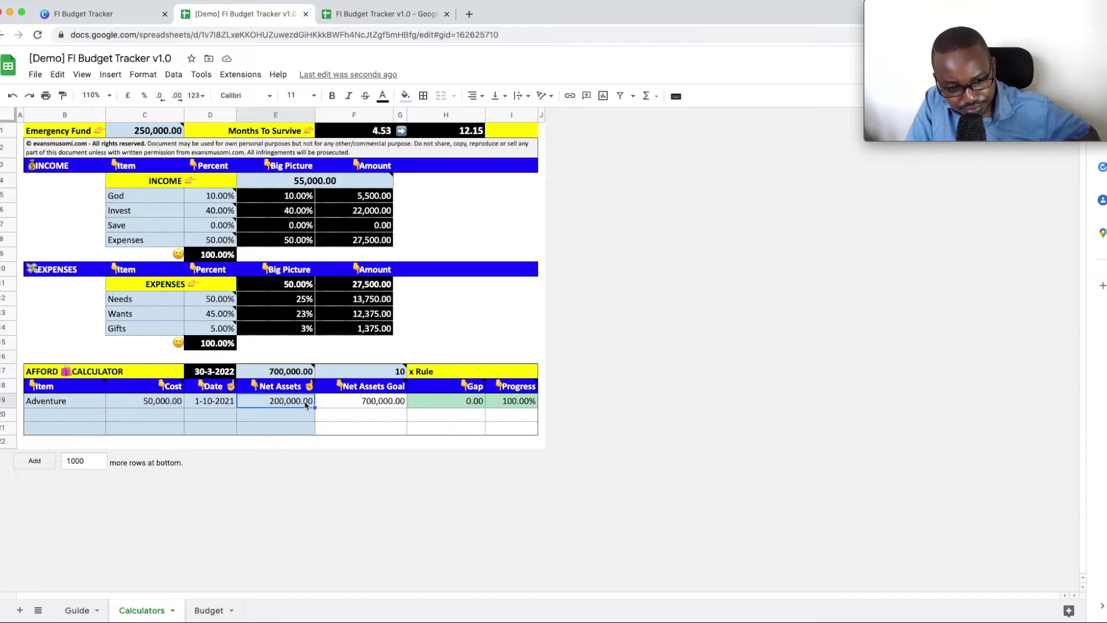
{"action": "left_click", "coordinate": [399, 374]}
{"action": "left_click", "coordinate": [386, 406]}
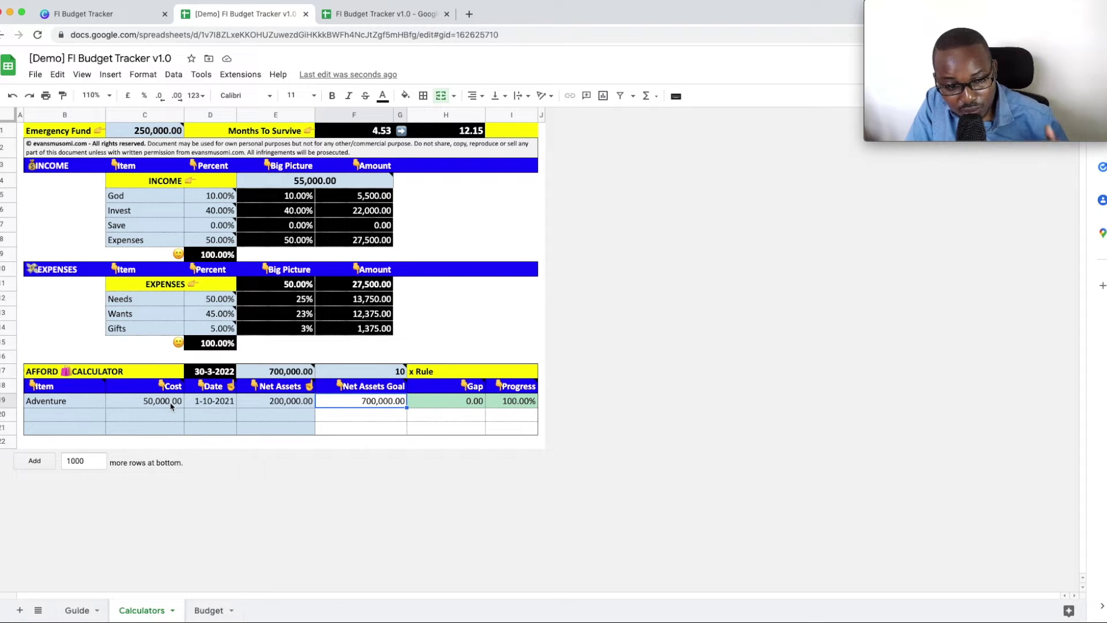
{"action": "left_click", "coordinate": [269, 410]}
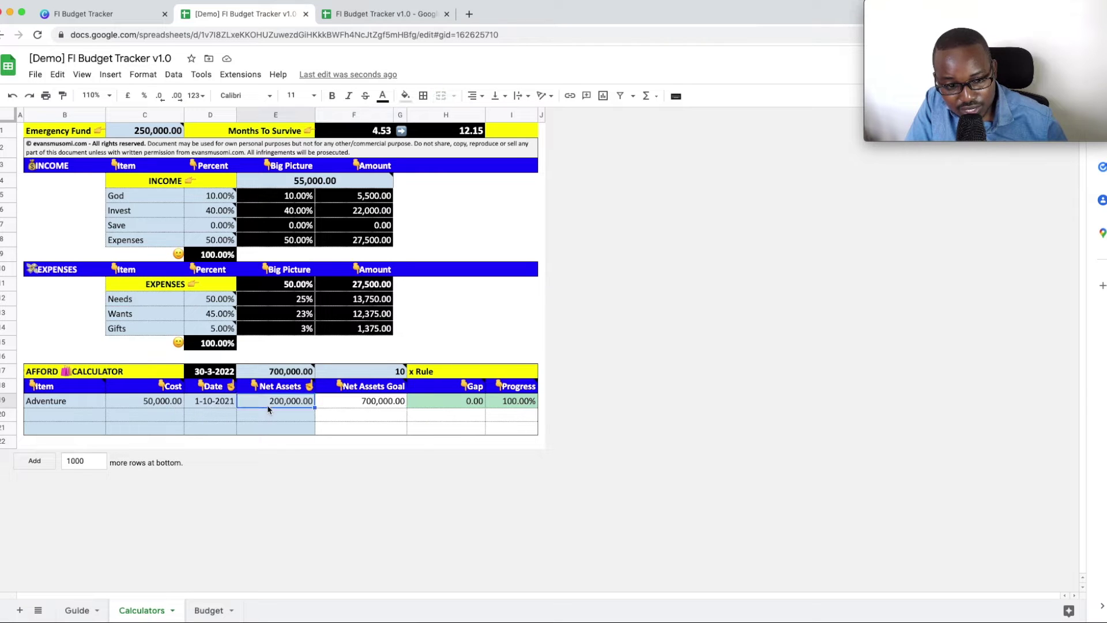
{"action": "left_click", "coordinate": [379, 408]}
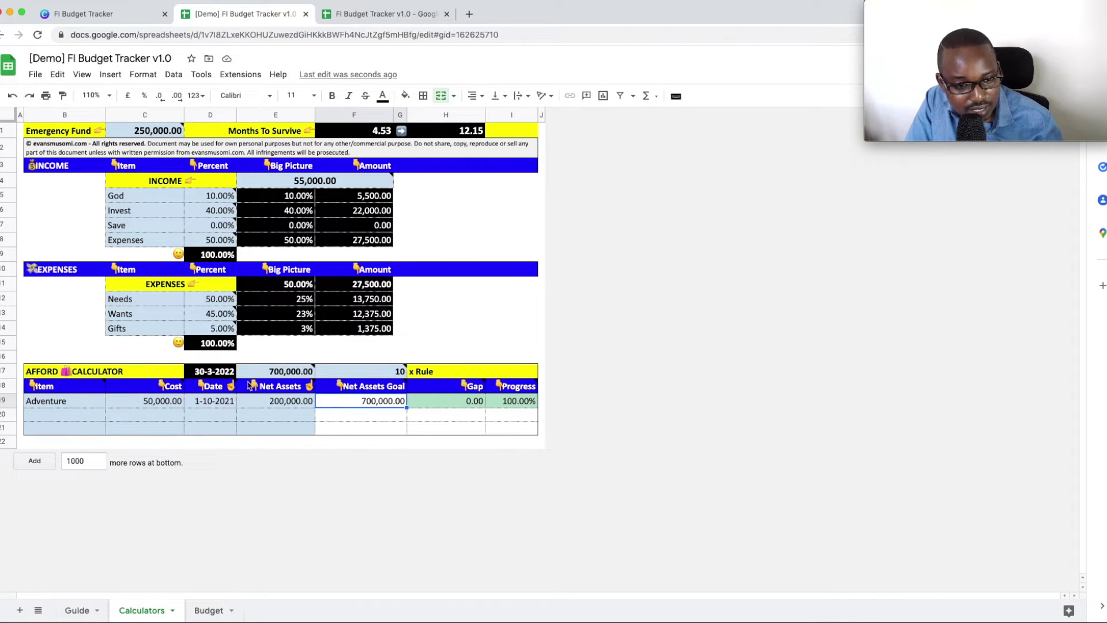
Set the current net assets in the Afford Calculator to 500,000 and check the Adventure row's net assets, gap and progress.
{"action": "left_click", "coordinate": [274, 372]}
{"action": "double_click", "coordinate": [290, 371]}
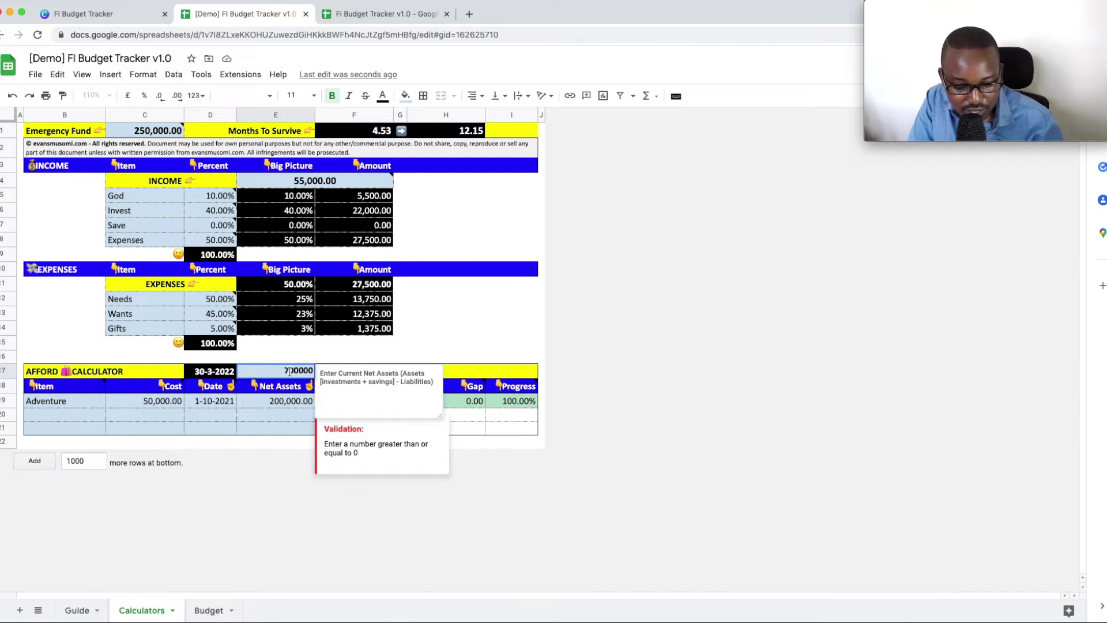
{"action": "key", "text": "BackSpace"}
{"action": "type", "text": "5"}
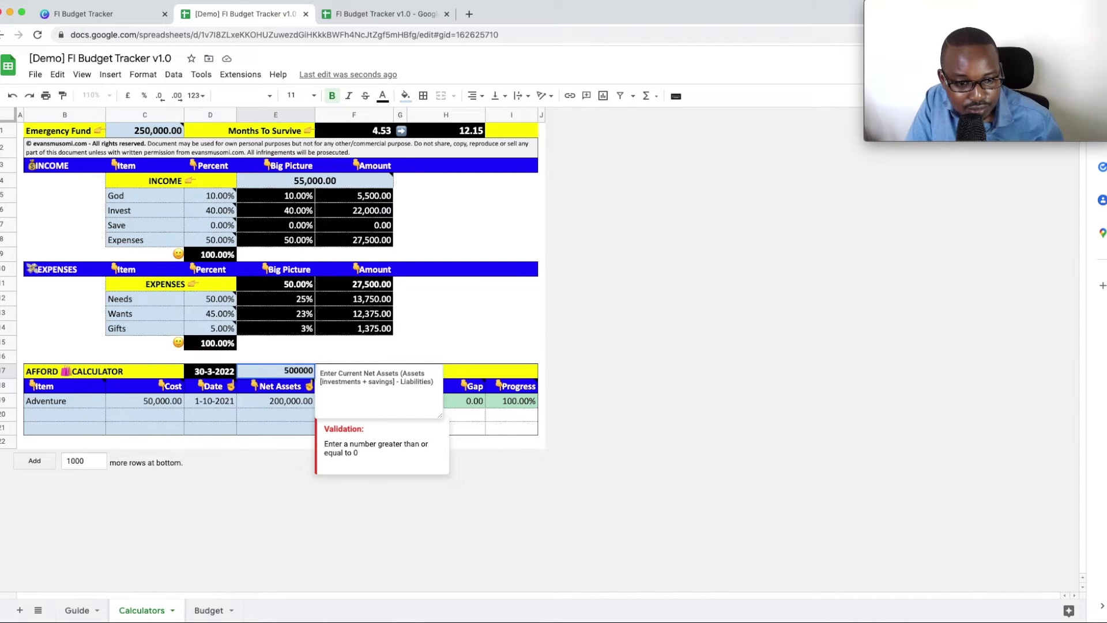
{"action": "key", "text": "Return"}
{"action": "key", "text": "Down"}
{"action": "key", "text": "Down"}
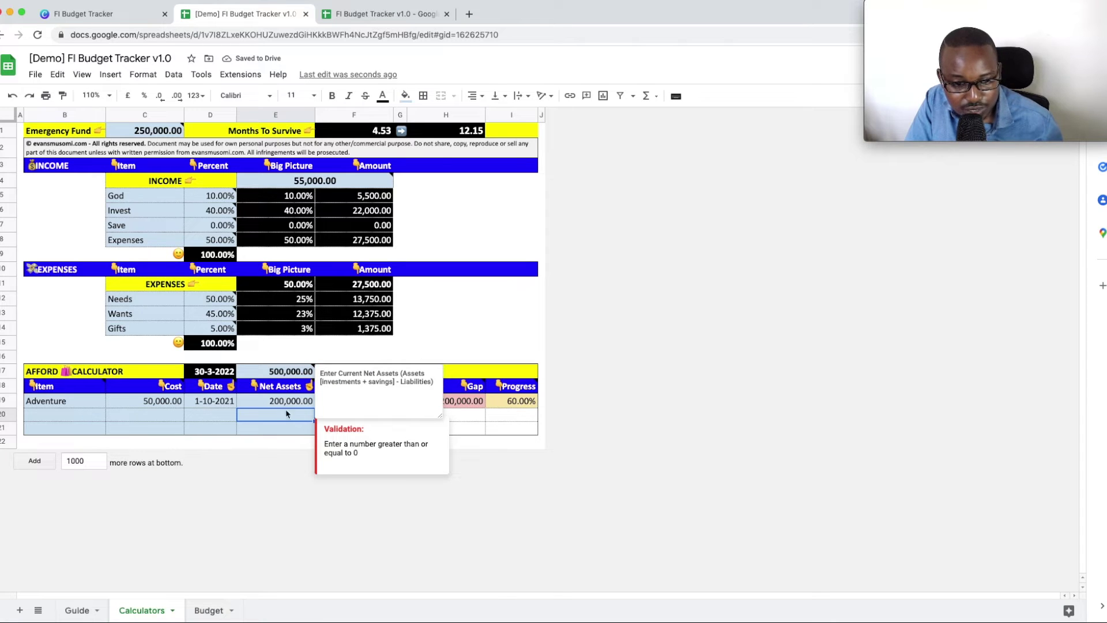
{"action": "left_click", "coordinate": [287, 405]}
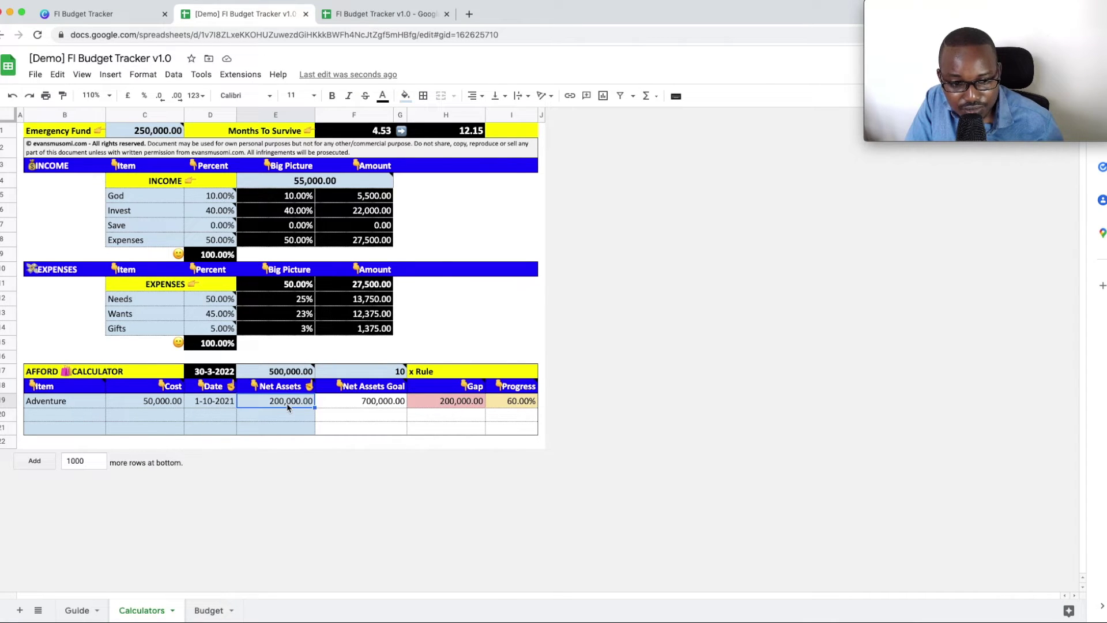
{"action": "left_click", "coordinate": [519, 405]}
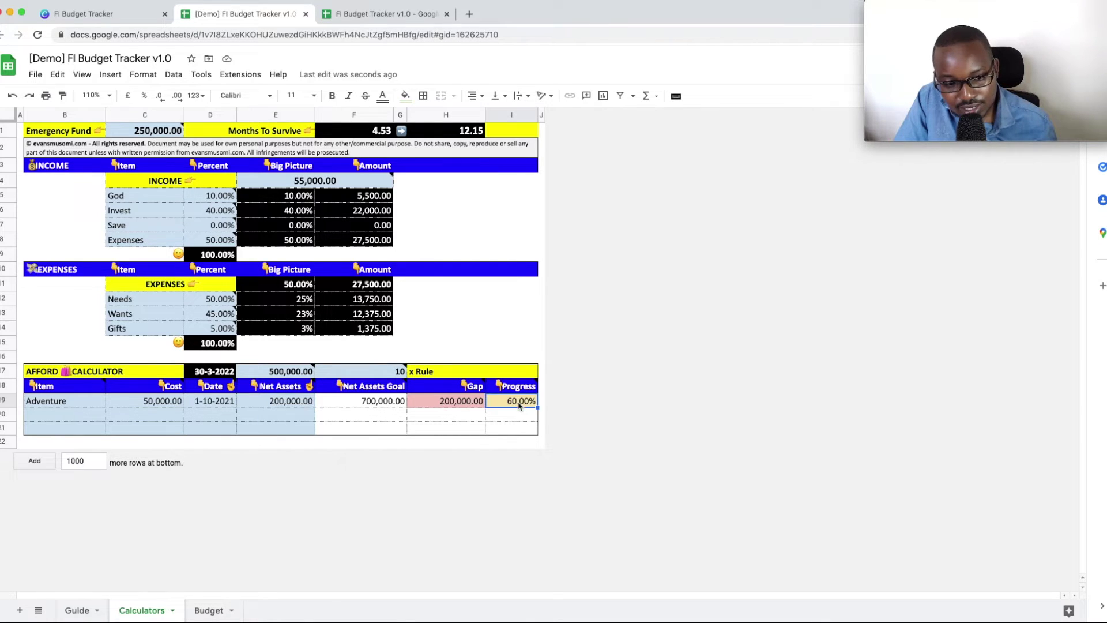
{"action": "left_click", "coordinate": [88, 419]}
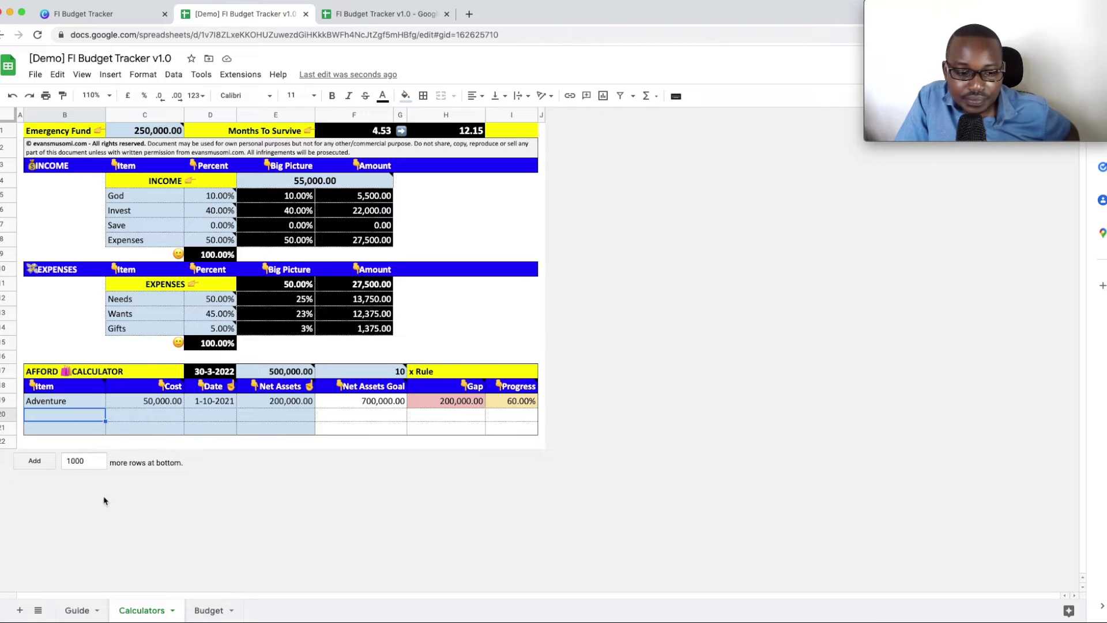
Open the Budget sheet in the demo file and compare it with the Budget sheet of the blank FI Budget Tracker v1.0 file.
{"action": "left_click", "coordinate": [218, 611]}
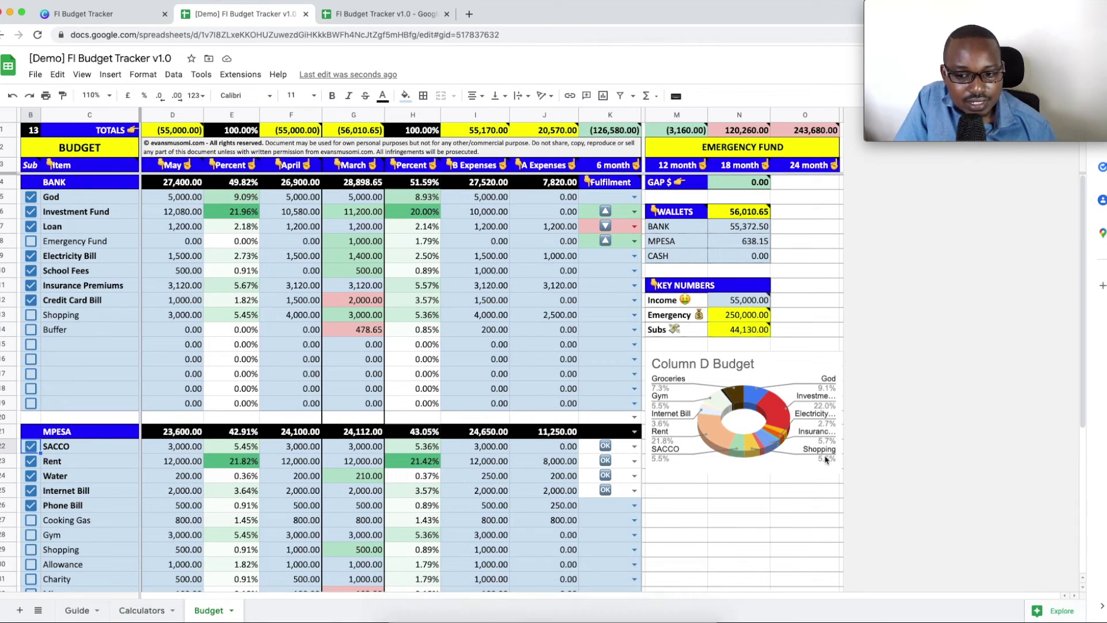
{"action": "left_click", "coordinate": [375, 17]}
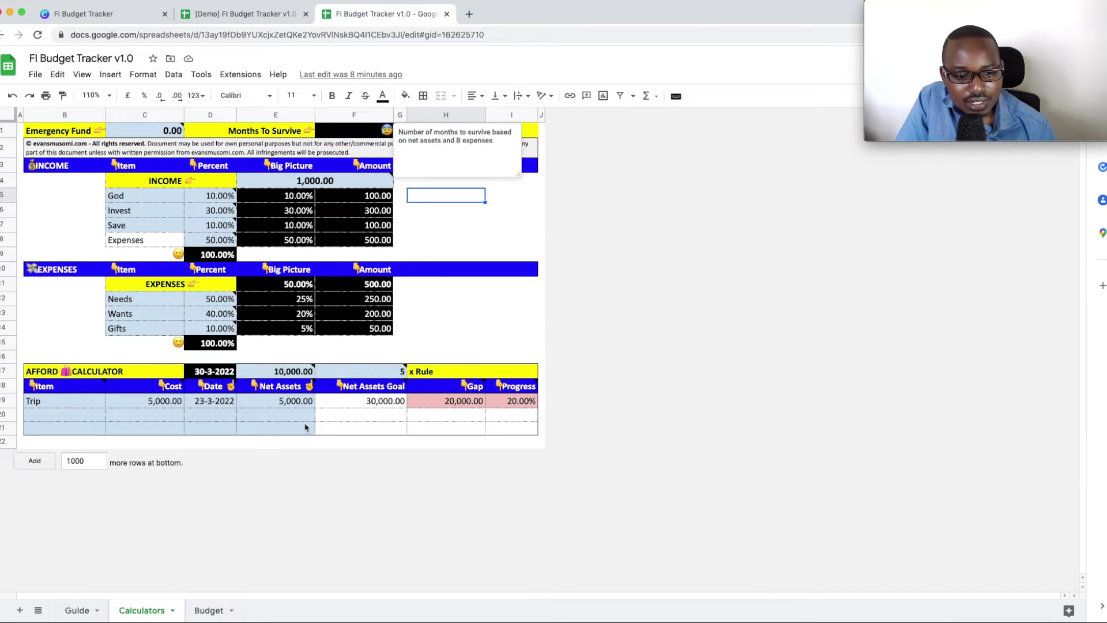
{"action": "left_click", "coordinate": [208, 612]}
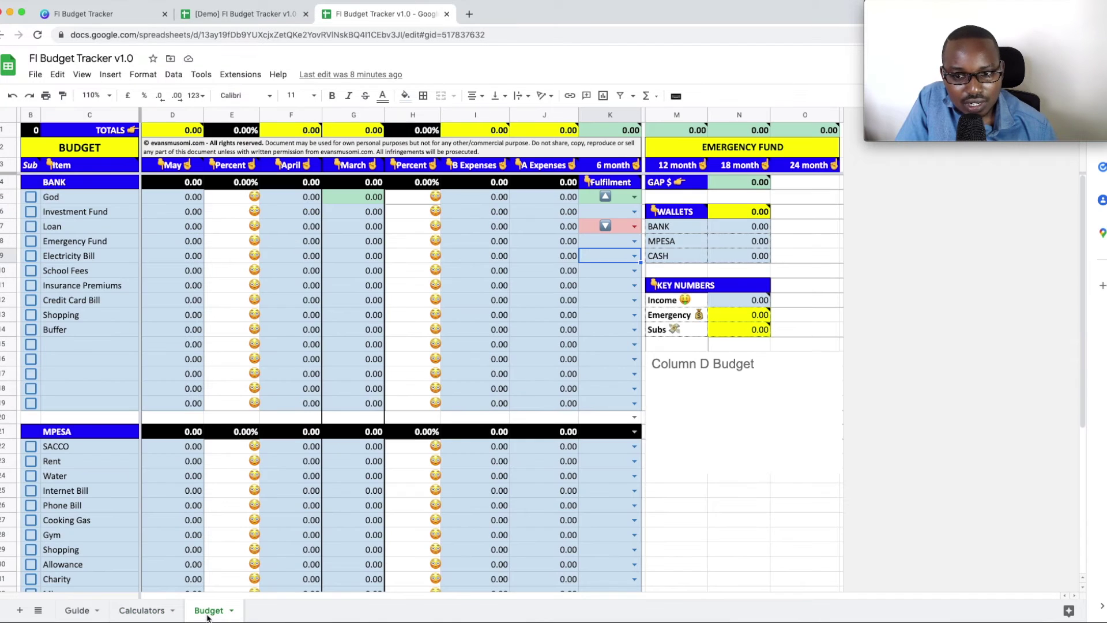
{"action": "left_click", "coordinate": [833, 215]}
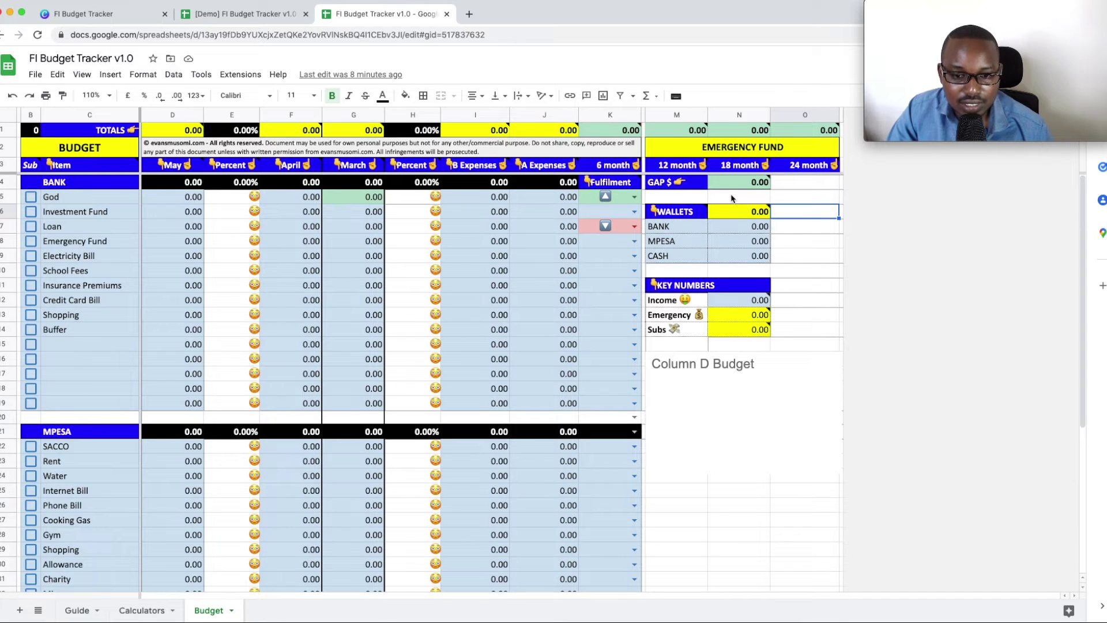
{"action": "key", "text": "ctrl+shift+Tab"}
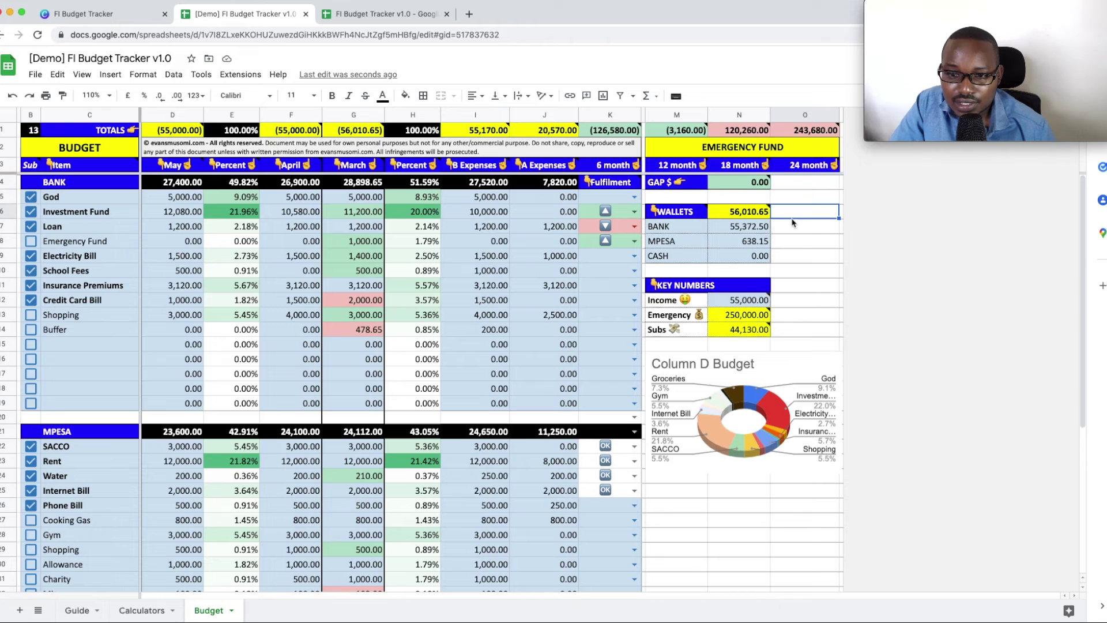
Examine the Wallets section of the demo Budget sheet: its note, the BANK, MPESA and CASH entries, and the BANK balance.
{"action": "left_click", "coordinate": [669, 213]}
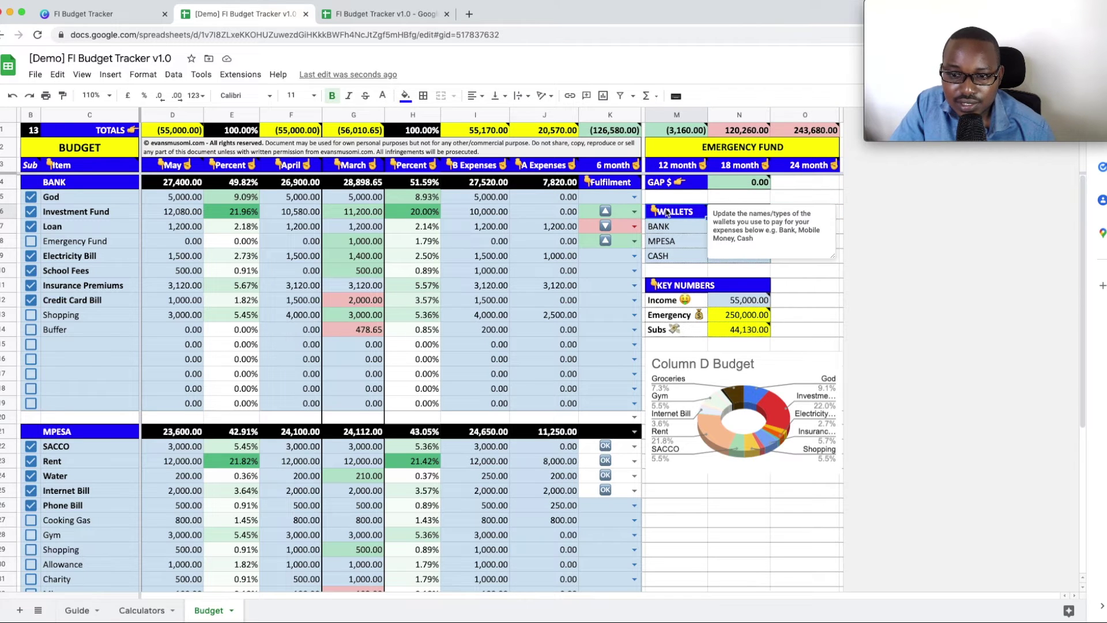
{"action": "left_click", "coordinate": [686, 231]}
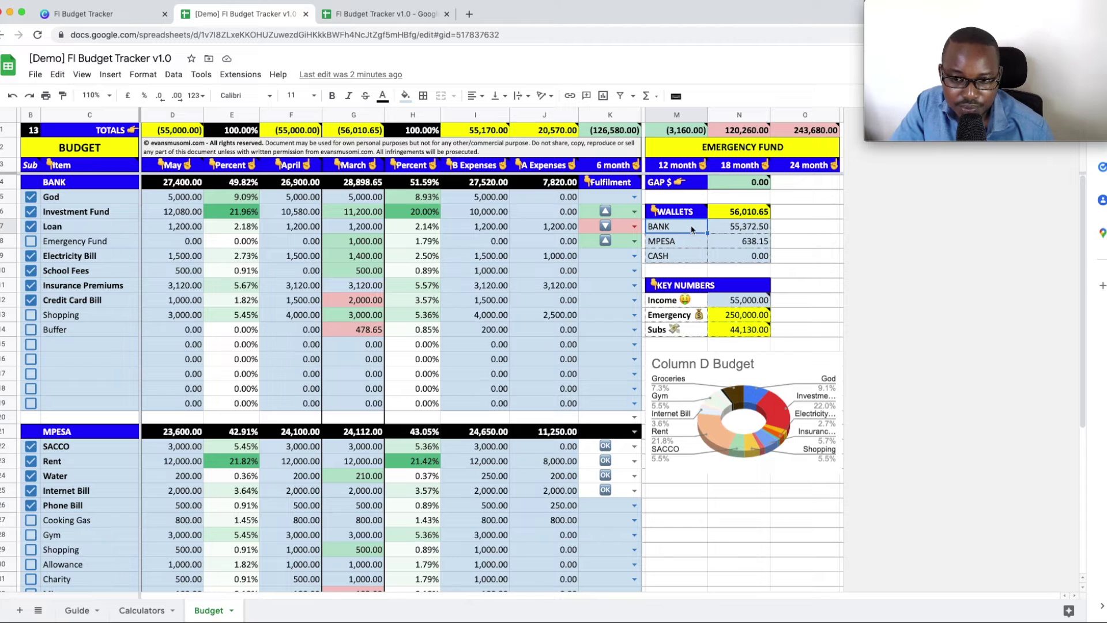
{"action": "left_click", "coordinate": [684, 240]}
{"action": "left_click", "coordinate": [681, 260]}
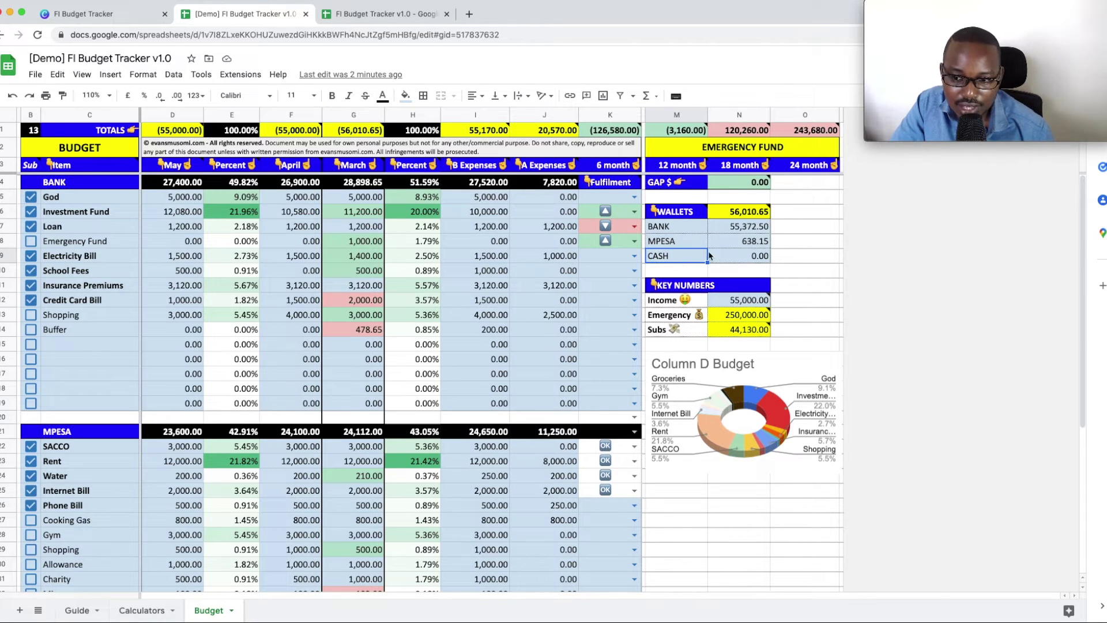
{"action": "double_click", "coordinate": [744, 225]}
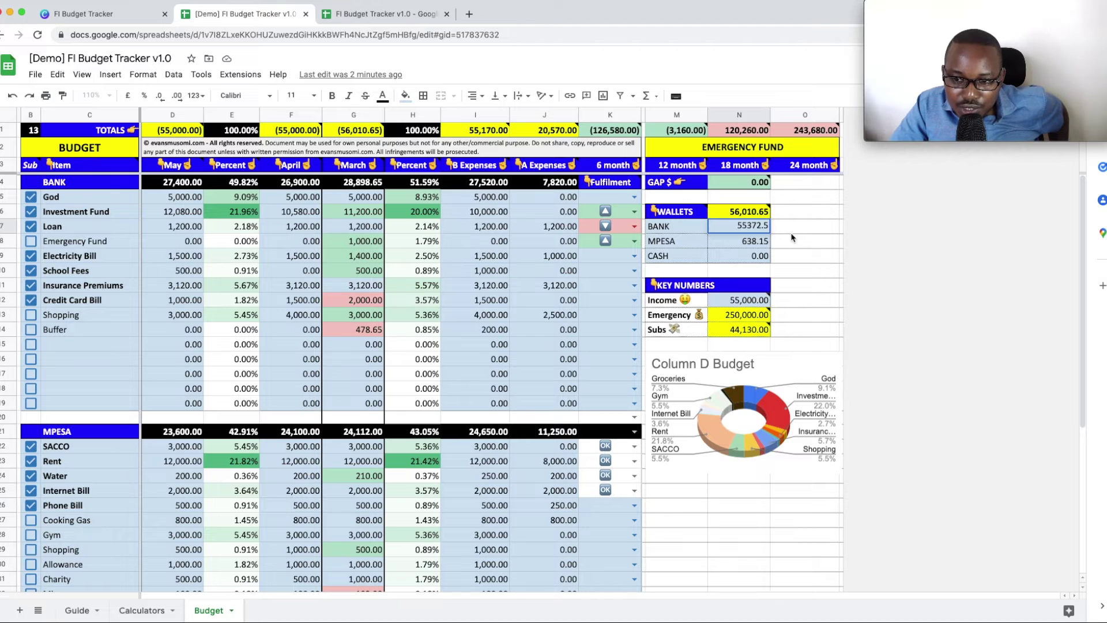
{"action": "key", "text": "Tab"}
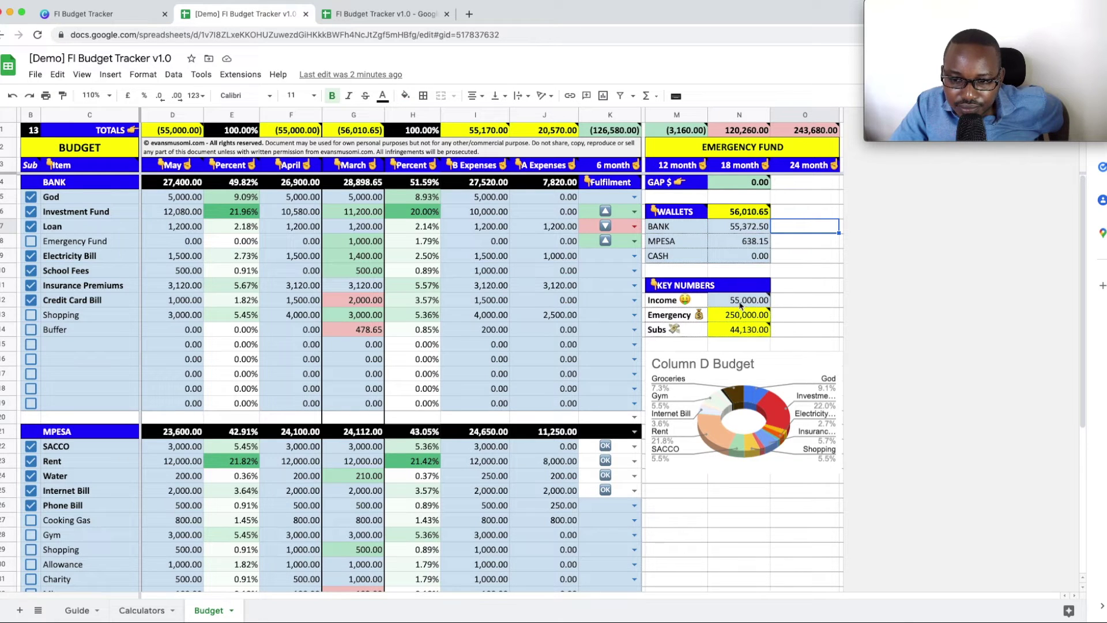
Read the notes on the Income, Emergency and Subs values under Key Numbers.
{"action": "mouse_move", "coordinate": [733, 305]}
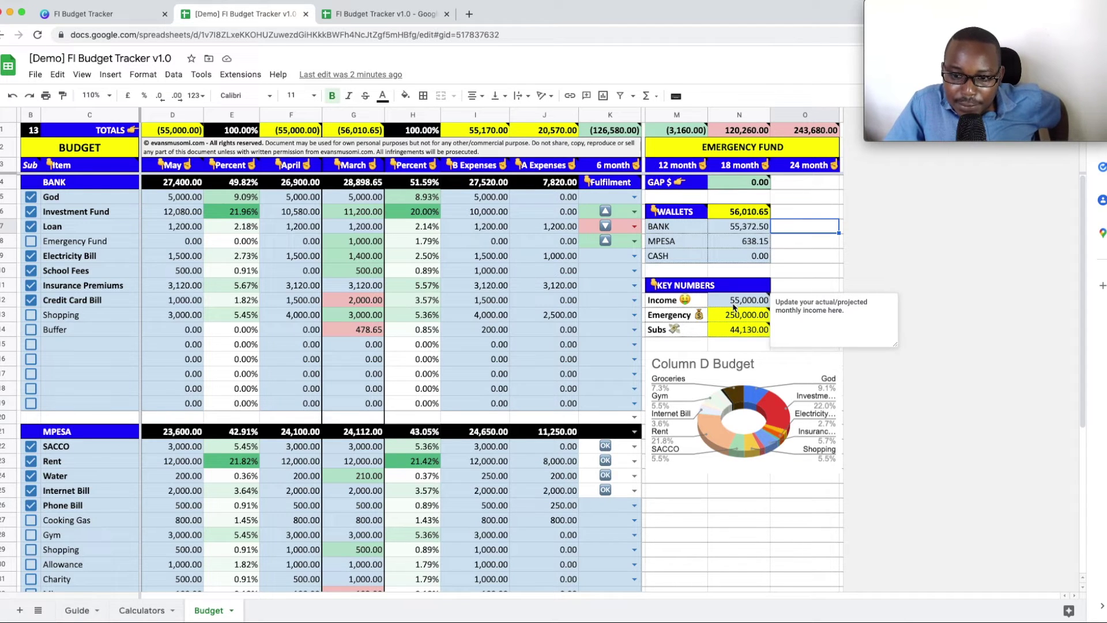
{"action": "left_click", "coordinate": [730, 321]}
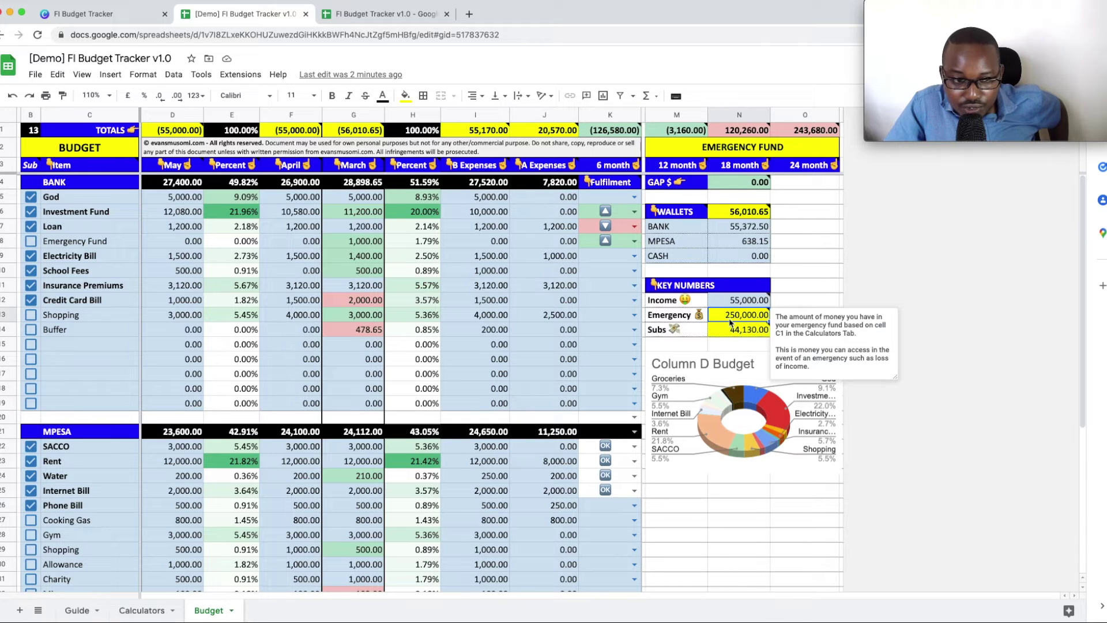
{"action": "left_click", "coordinate": [731, 332]}
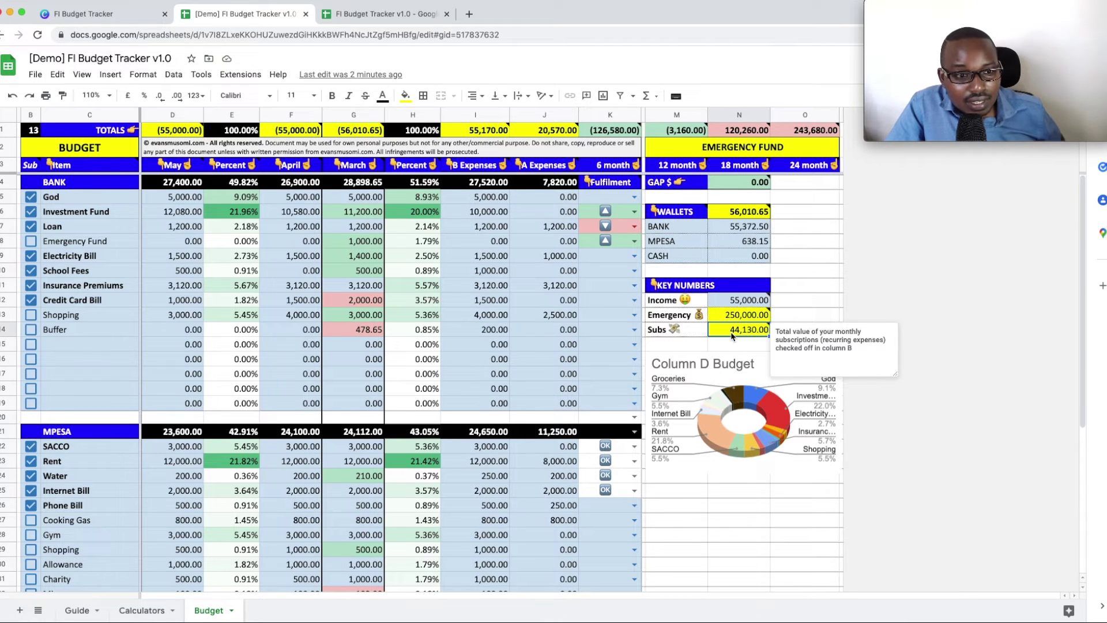
Unmark God, Investment Fund and Loan as subscriptions in the BANK section.
{"action": "left_click", "coordinate": [31, 198]}
{"action": "left_click", "coordinate": [31, 211]}
{"action": "left_click", "coordinate": [31, 226]}
Mark God, Investment Fund and Loan as subscriptions again and check the subscription count and Subs total.
{"action": "left_click", "coordinate": [31, 197]}
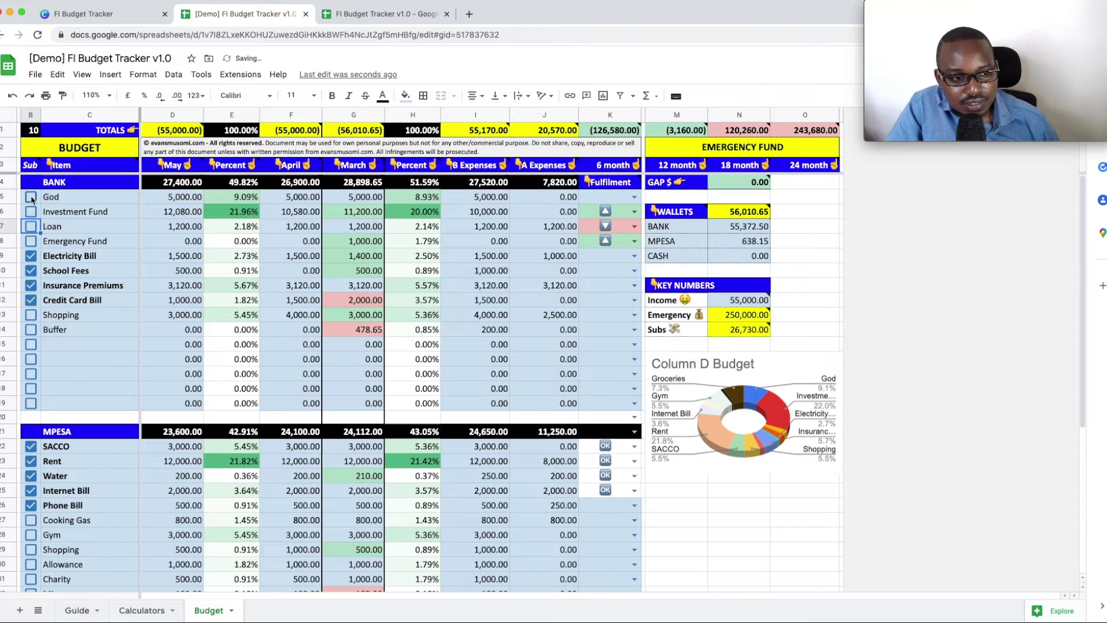
{"action": "left_click", "coordinate": [30, 212]}
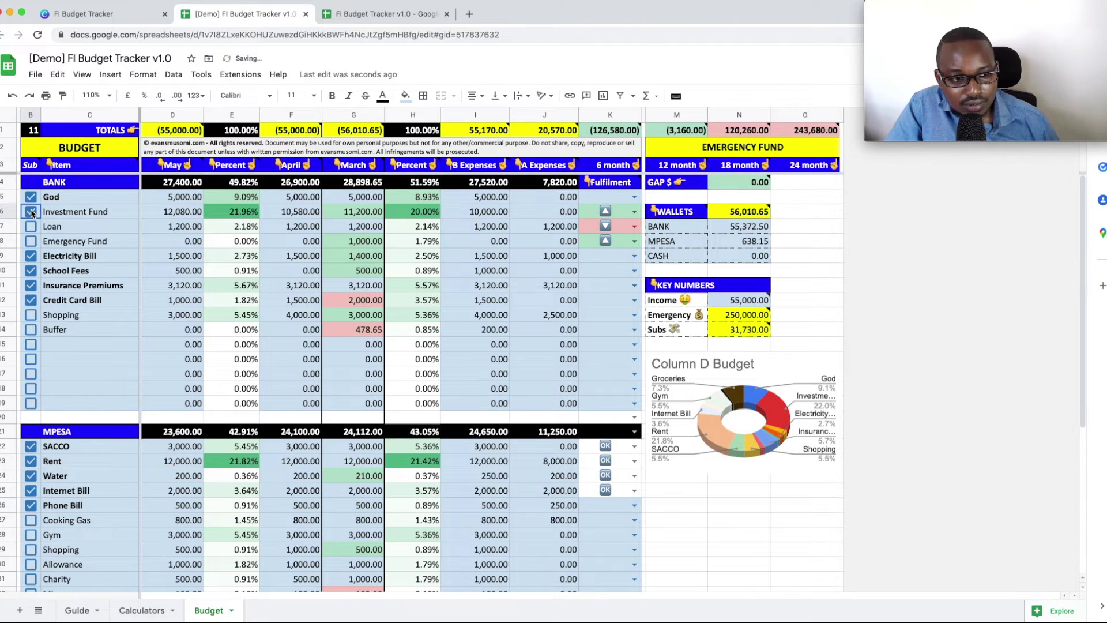
{"action": "left_click", "coordinate": [30, 227]}
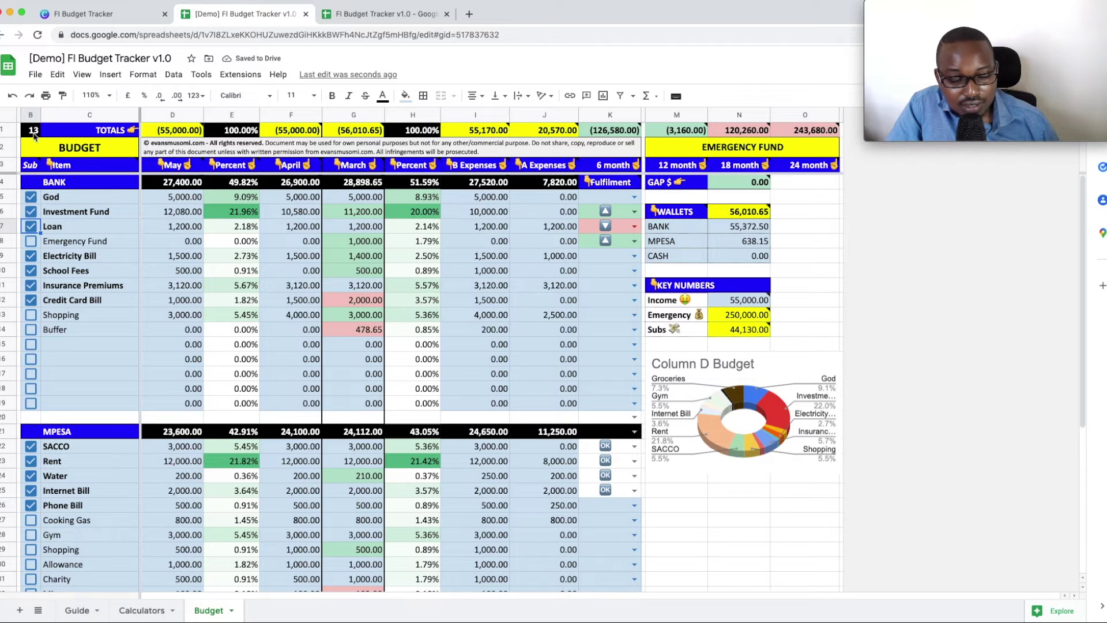
{"action": "mouse_move", "coordinate": [34, 135]}
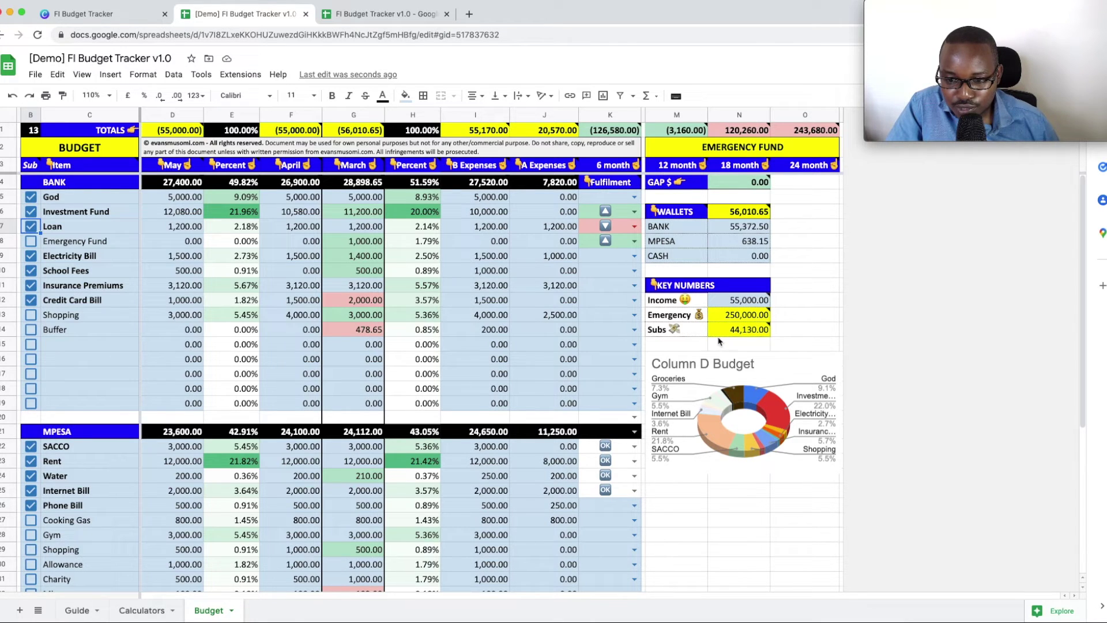
{"action": "mouse_move", "coordinate": [739, 336]}
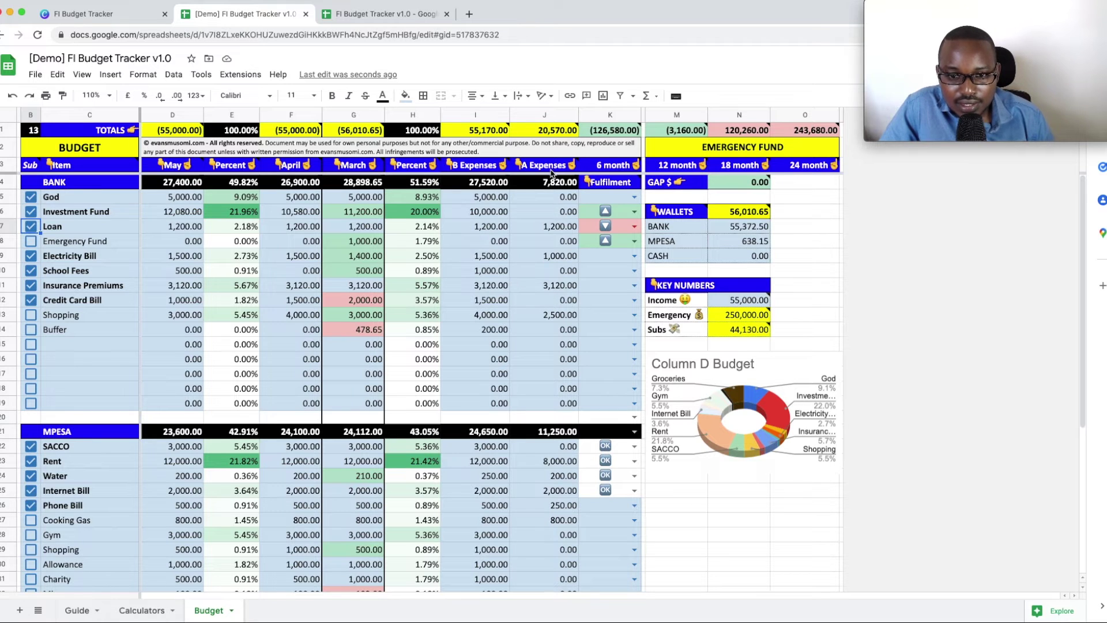
Examine the A Expenses and B Expenses columns: the A Expenses header note, the Investment Fund, Shopping and God amounts, and both column totals.
{"action": "mouse_move", "coordinate": [557, 169]}
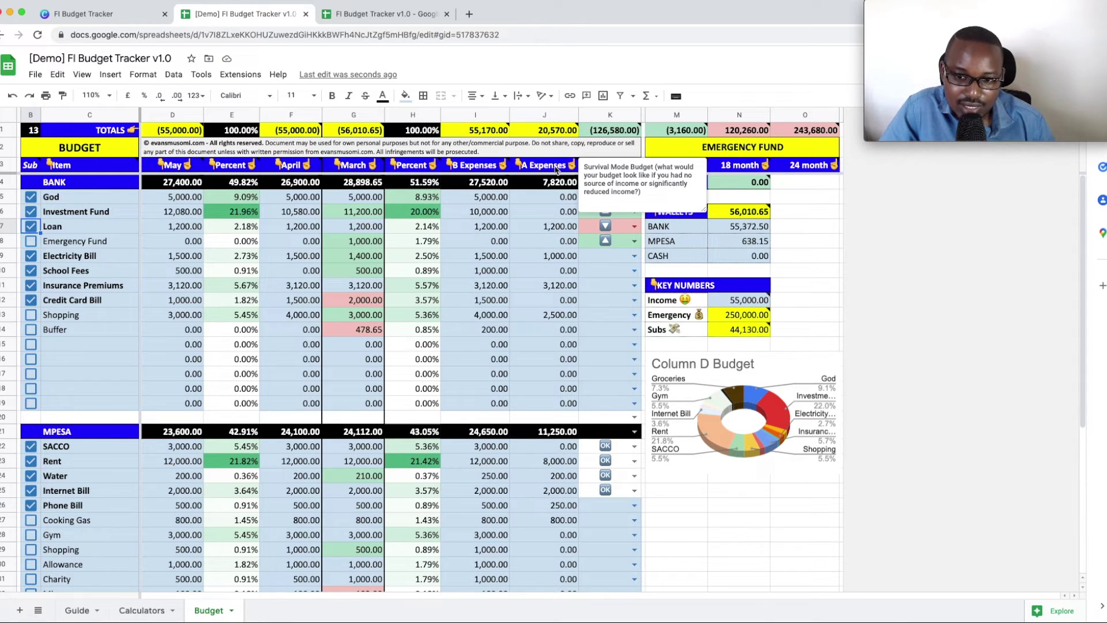
{"action": "left_click", "coordinate": [566, 211]}
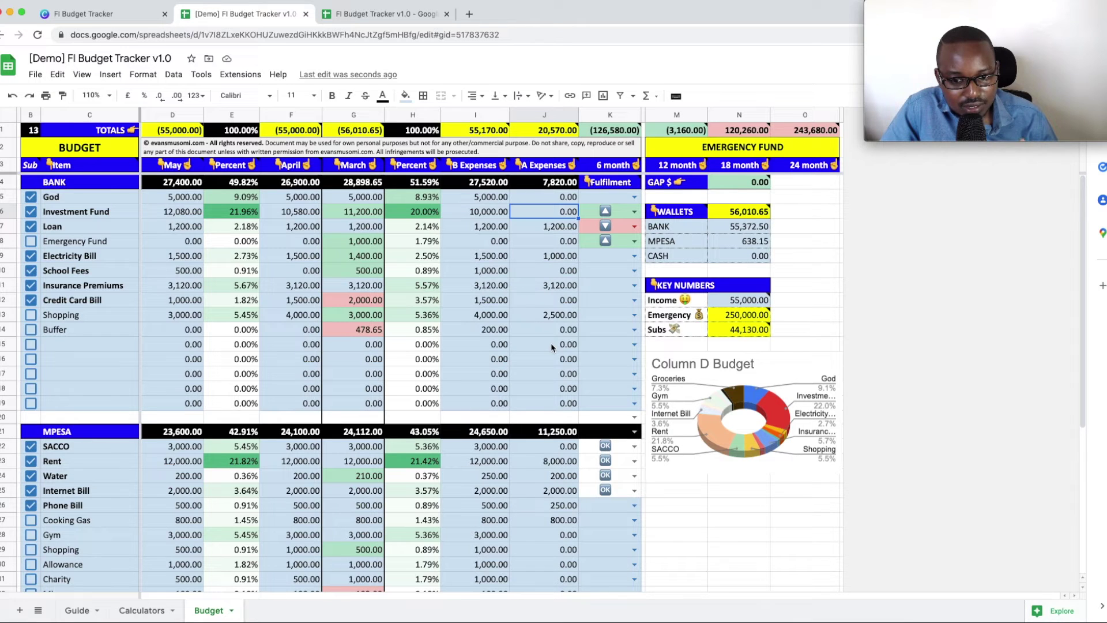
{"action": "left_click", "coordinate": [503, 322]}
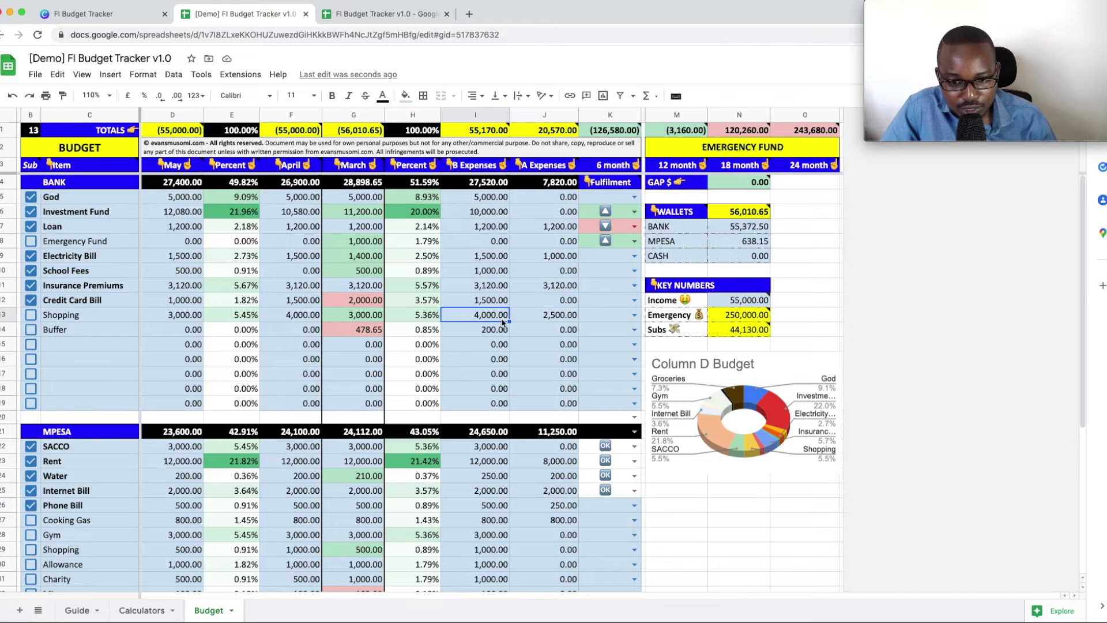
{"action": "left_click", "coordinate": [556, 321]}
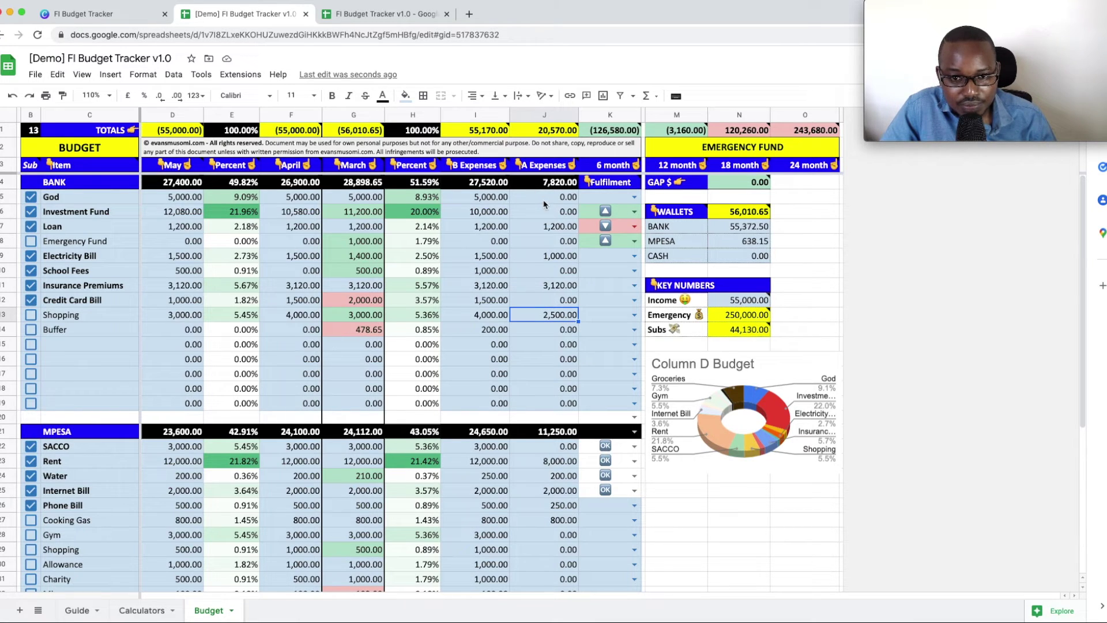
{"action": "mouse_move", "coordinate": [543, 131]}
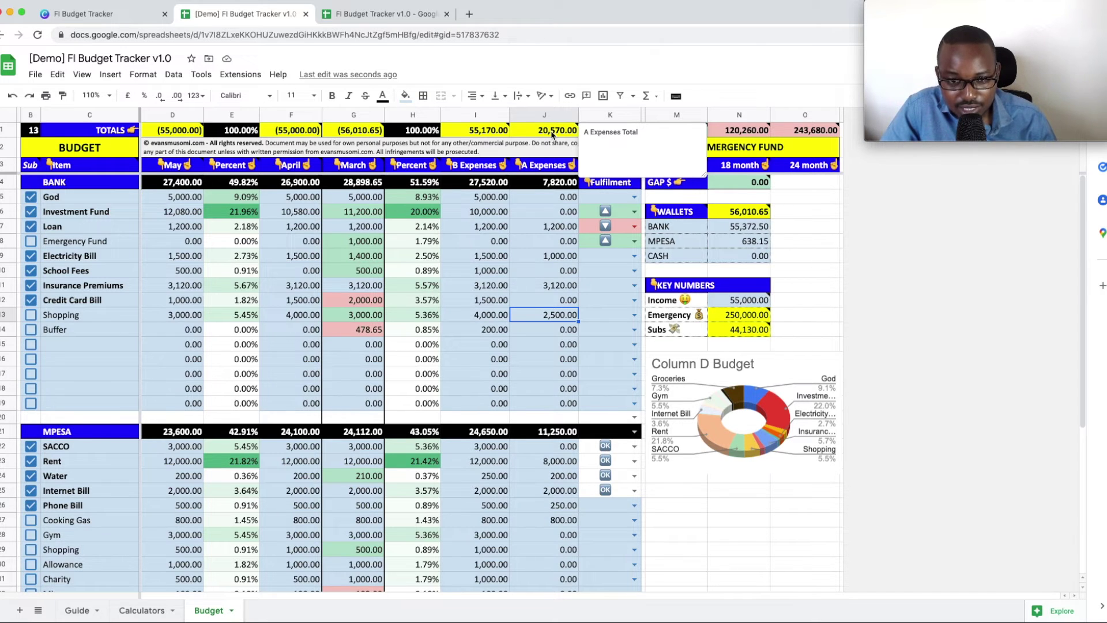
{"action": "mouse_move", "coordinate": [482, 133]}
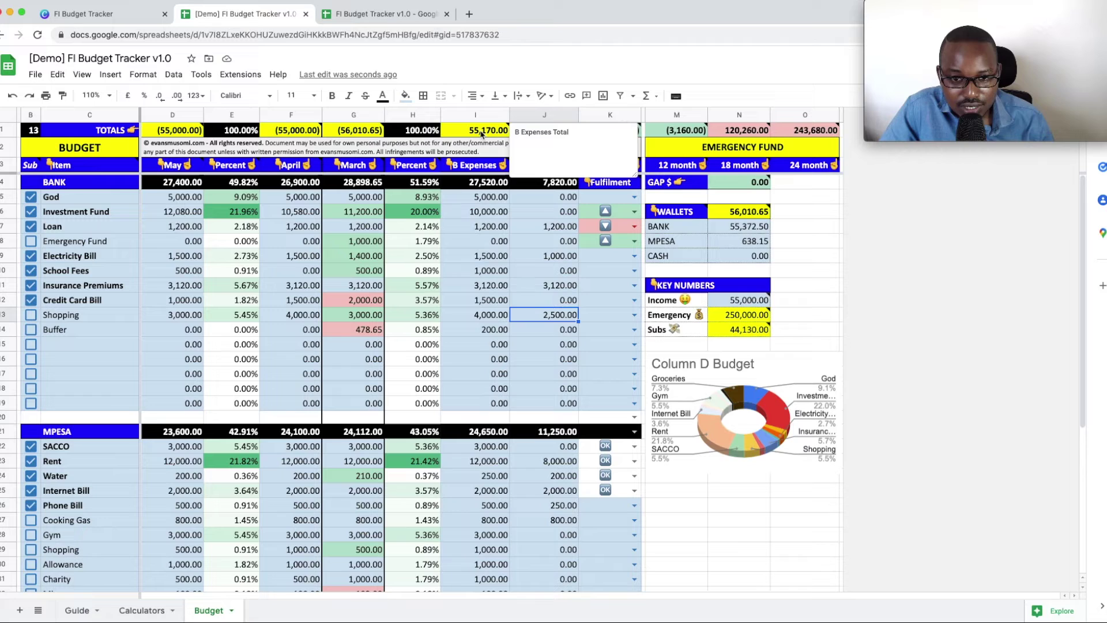
{"action": "left_click", "coordinate": [479, 199]}
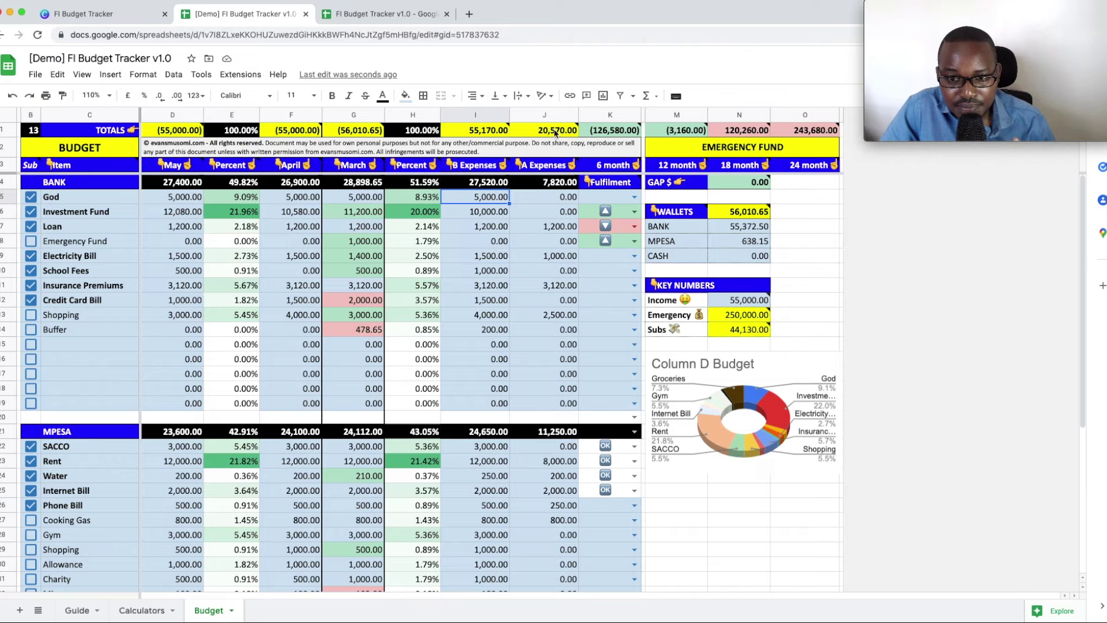
{"action": "left_click", "coordinate": [535, 212]}
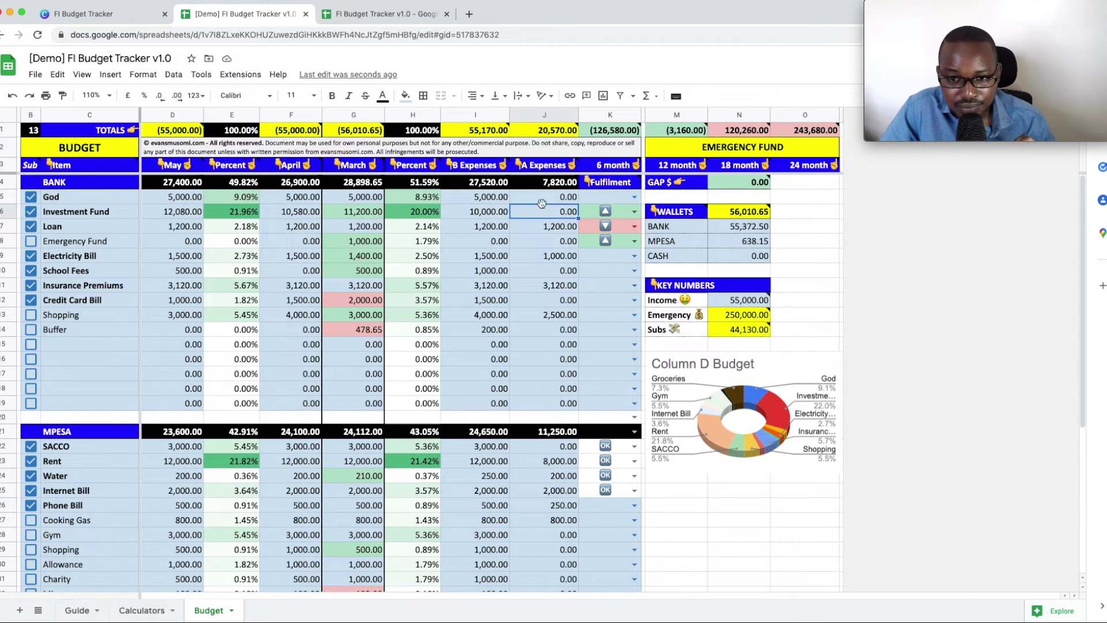
Read the notes on the 6-month and 12-month emergency fund differences in the totals row.
{"action": "mouse_move", "coordinate": [616, 133]}
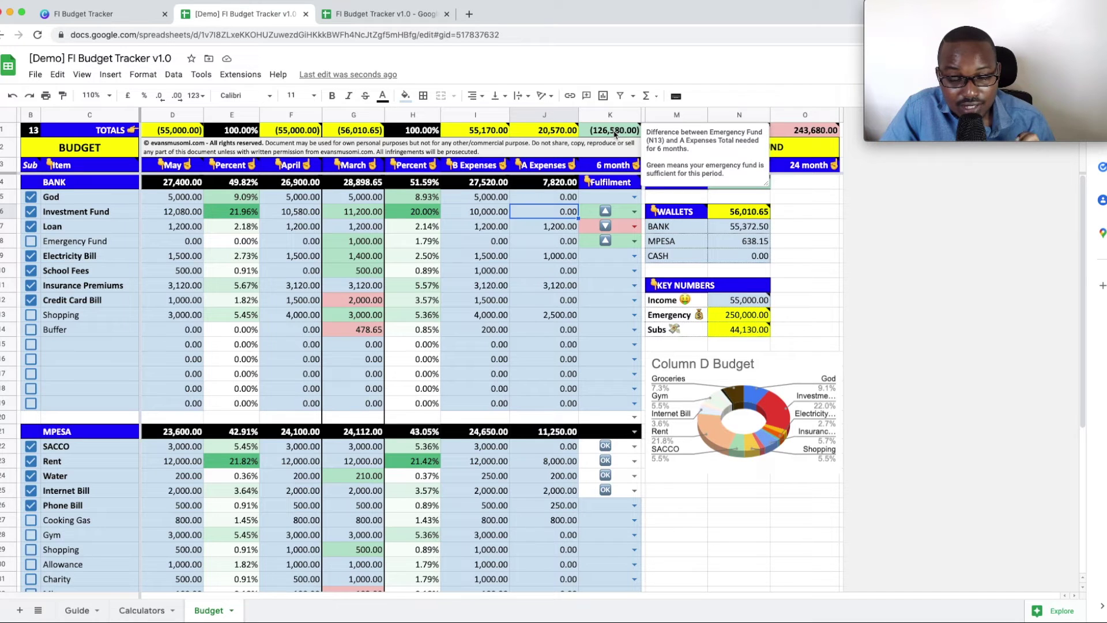
{"action": "mouse_move", "coordinate": [684, 134]}
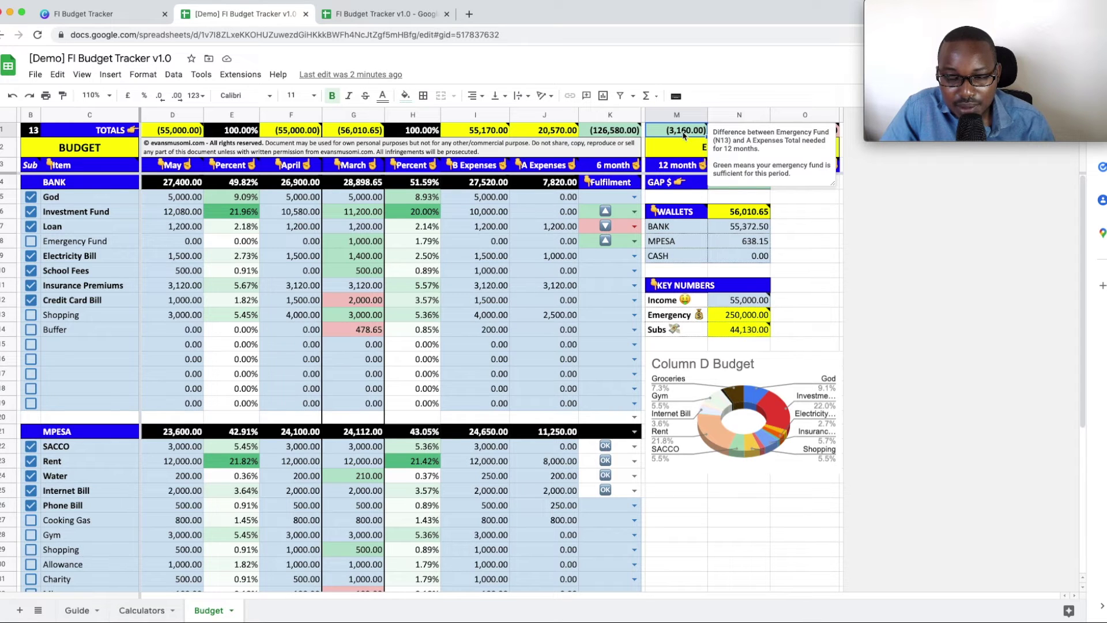
{"action": "left_click", "coordinate": [675, 167]}
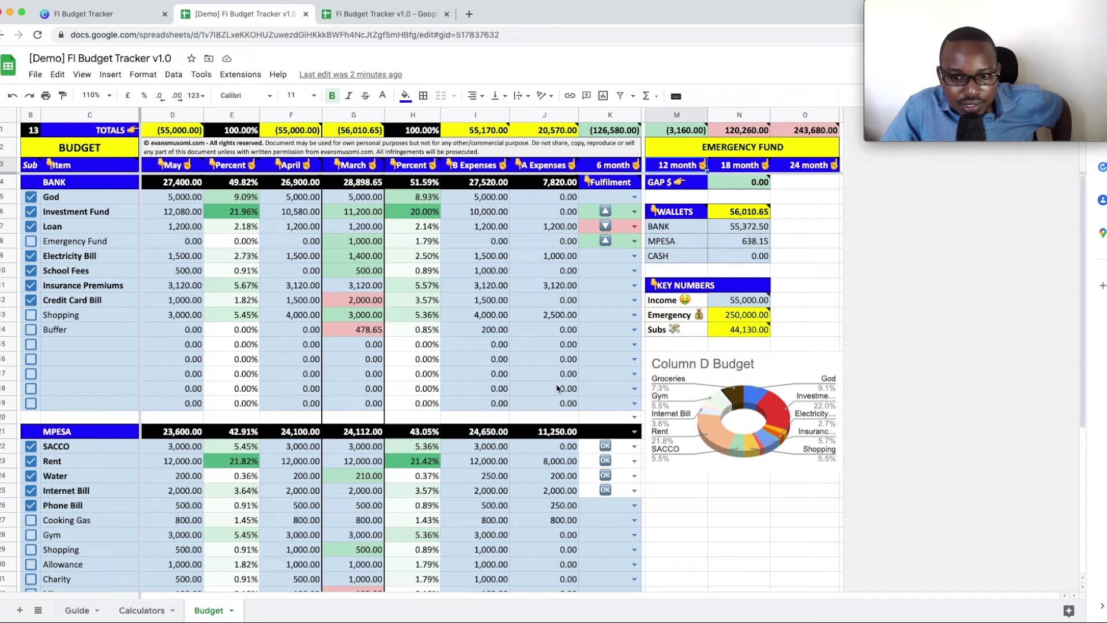
Check the Fulfilment choices for Investment Fund and Loan in the BANK section, keeping their existing arrow markers.
{"action": "left_click", "coordinate": [634, 212]}
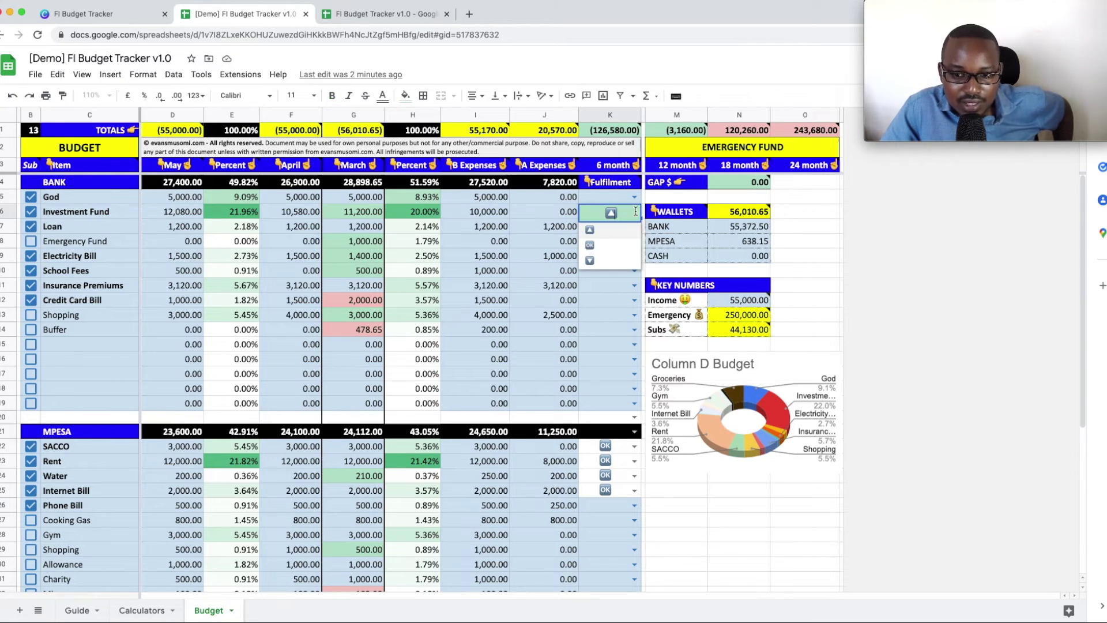
{"action": "left_click", "coordinate": [610, 232]}
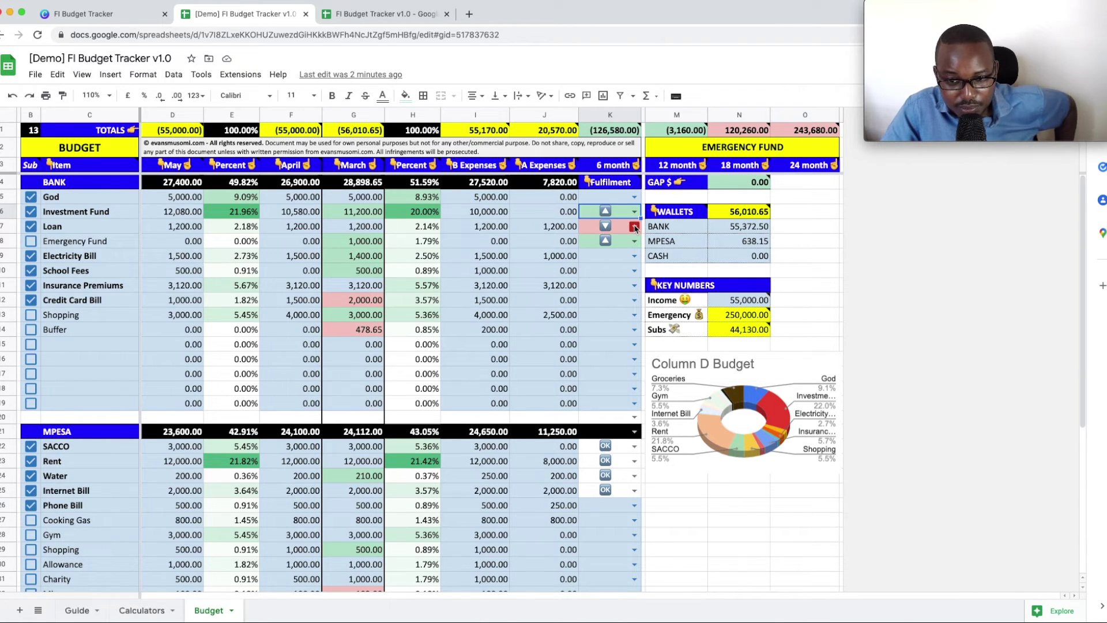
{"action": "left_click", "coordinate": [635, 227]}
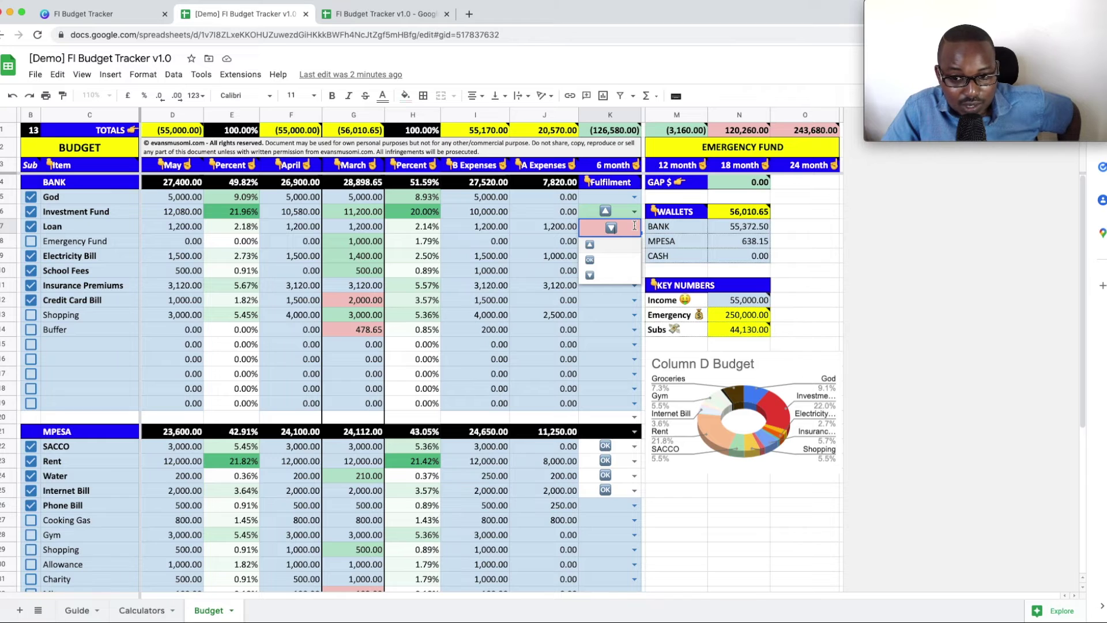
{"action": "left_click", "coordinate": [644, 229]}
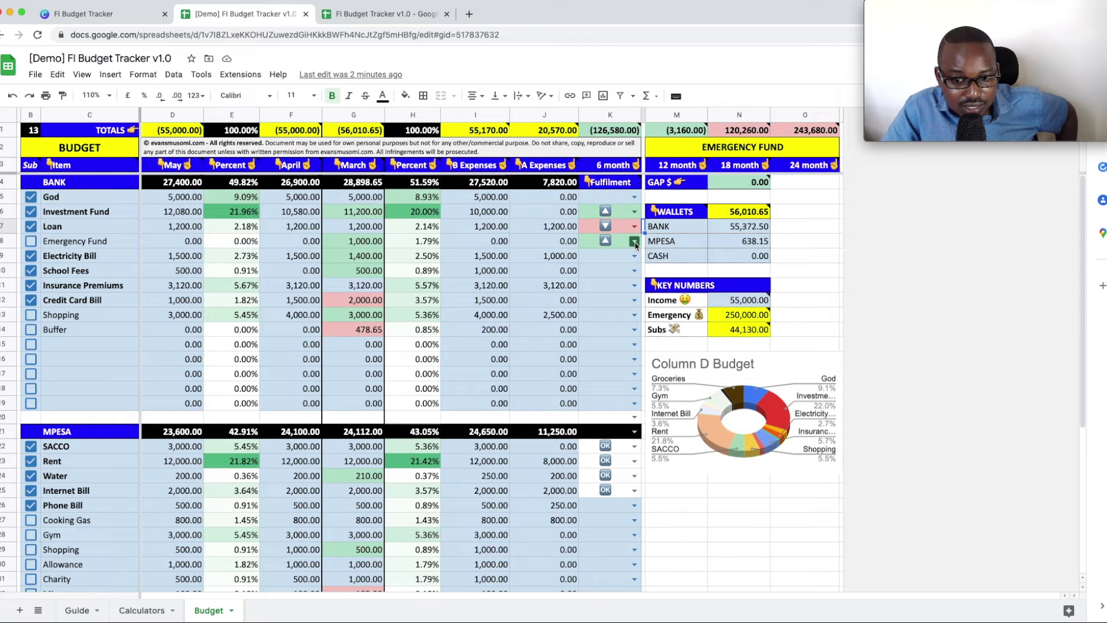
Mark the Emergency Fund's fulfilment as OK in the BANK section and set its March amount to 0.
{"action": "left_click", "coordinate": [635, 244]}
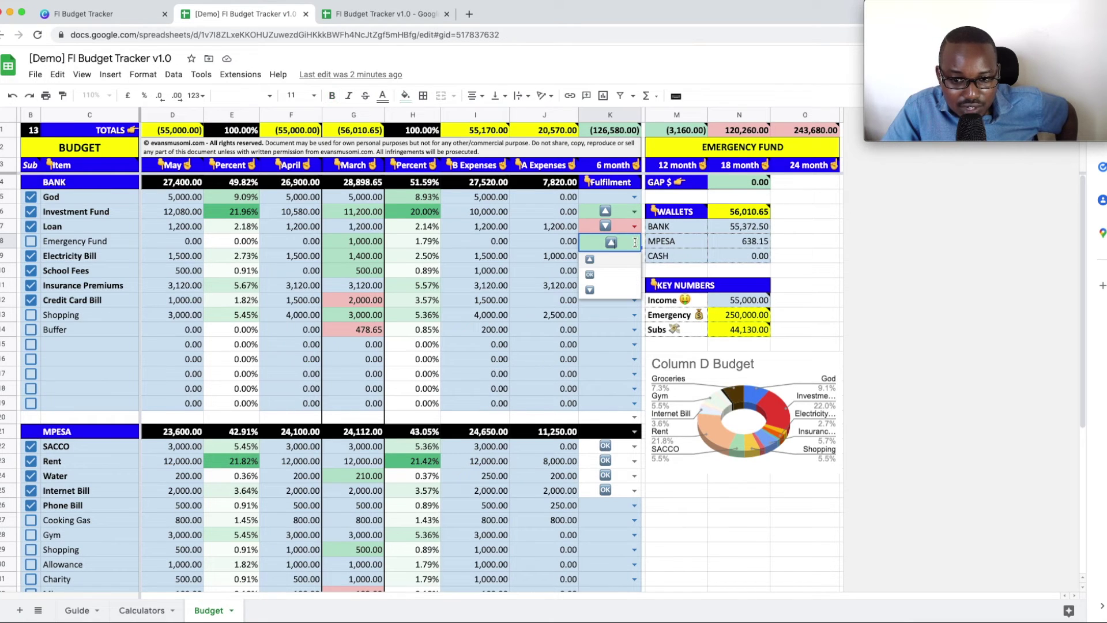
{"action": "left_click", "coordinate": [609, 279]}
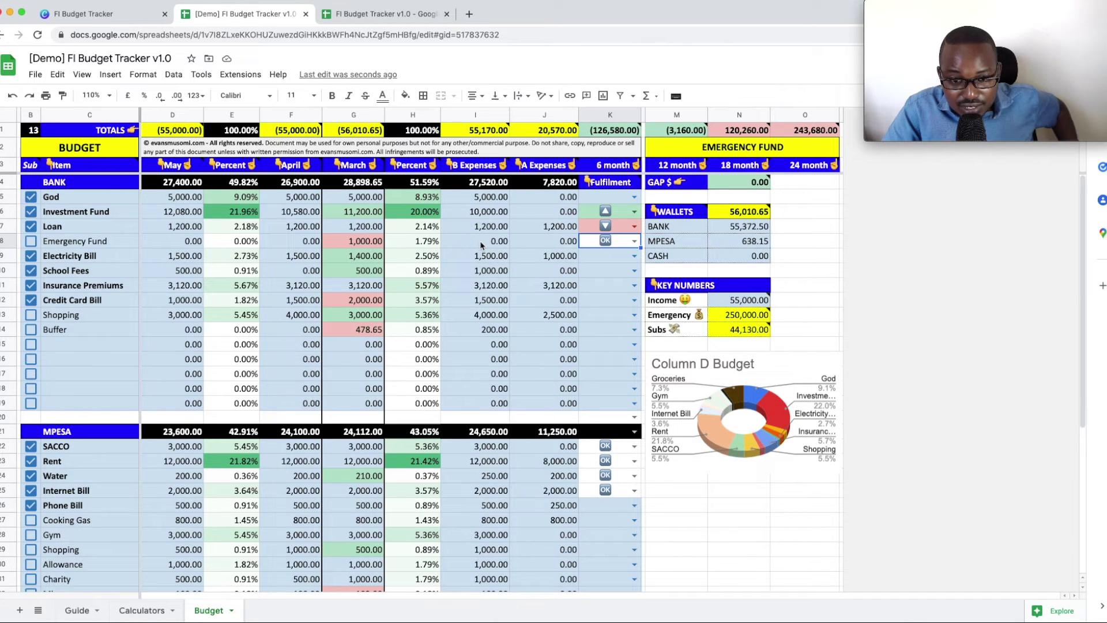
{"action": "left_click", "coordinate": [361, 243]}
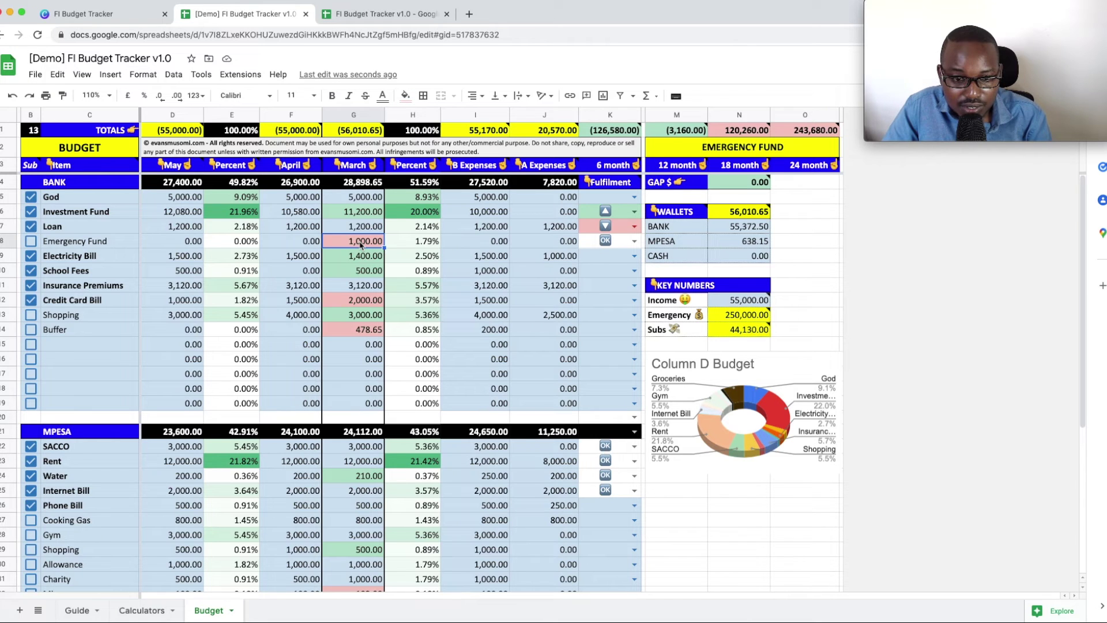
{"action": "type", "text": "0"}
{"action": "key", "text": "Return"}
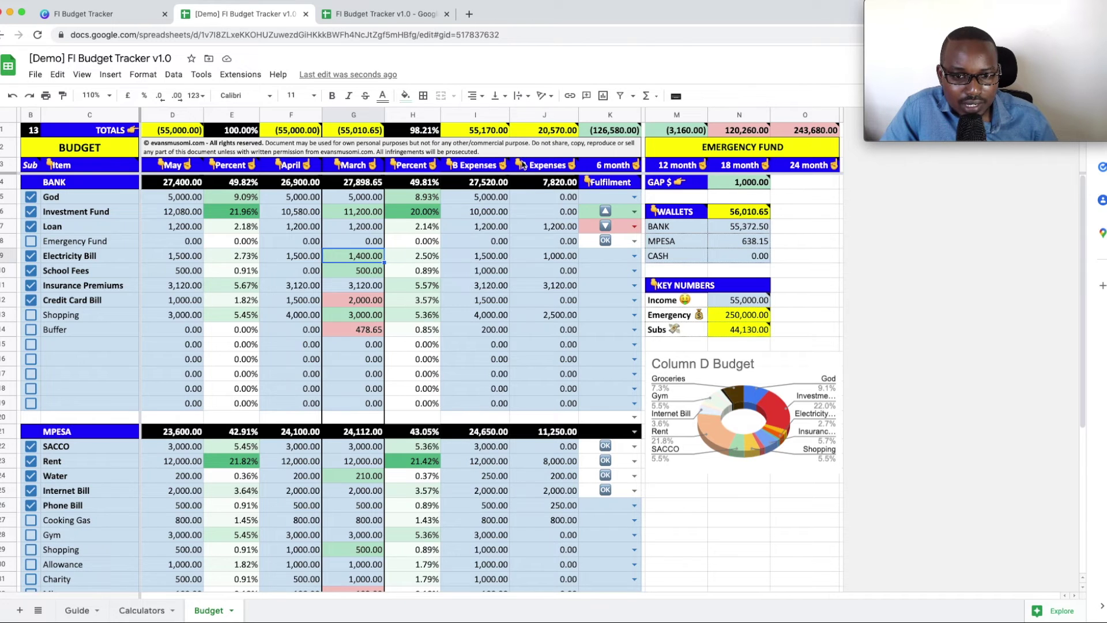
Add a Travel item in the first empty row of the BANK section, below Buffer.
{"action": "mouse_move", "coordinate": [480, 182]}
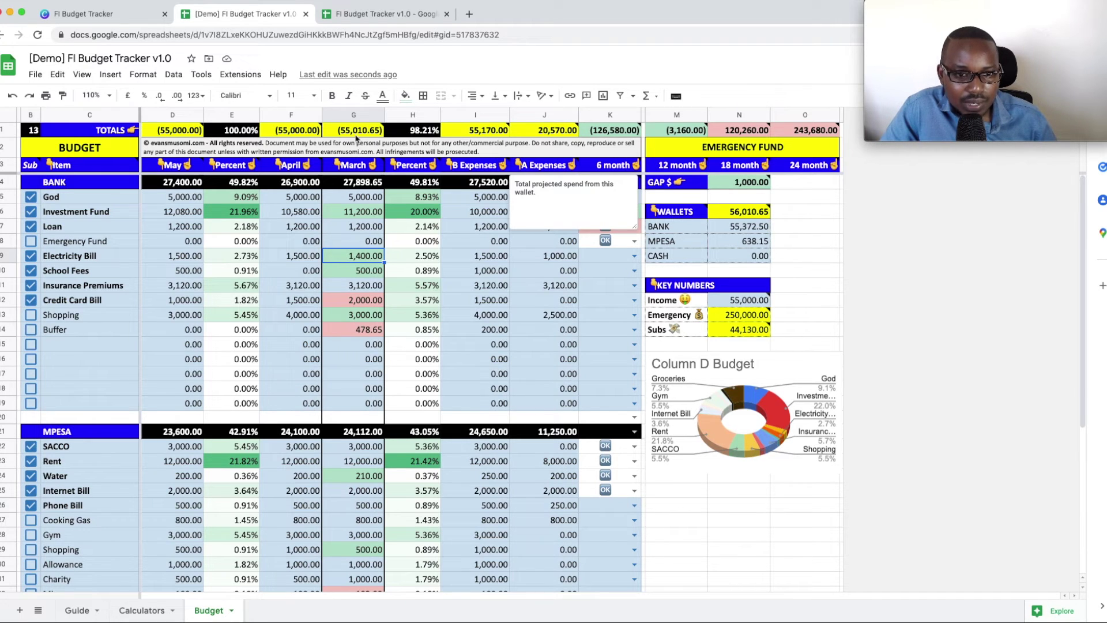
{"action": "mouse_move", "coordinate": [356, 173]}
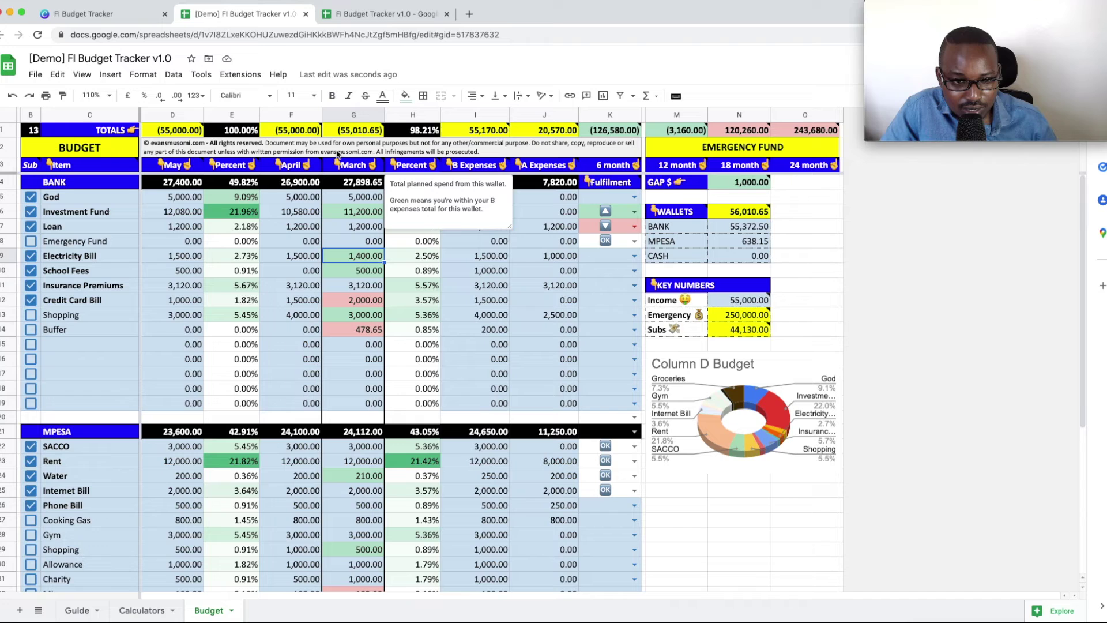
{"action": "mouse_move", "coordinate": [287, 173]}
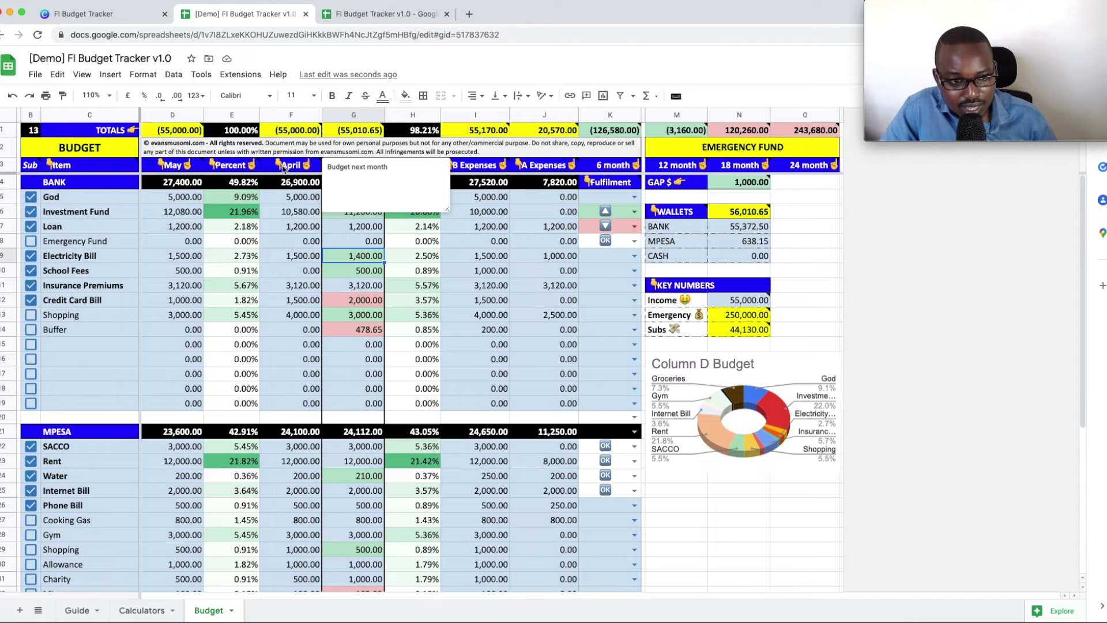
{"action": "mouse_move", "coordinate": [168, 172]}
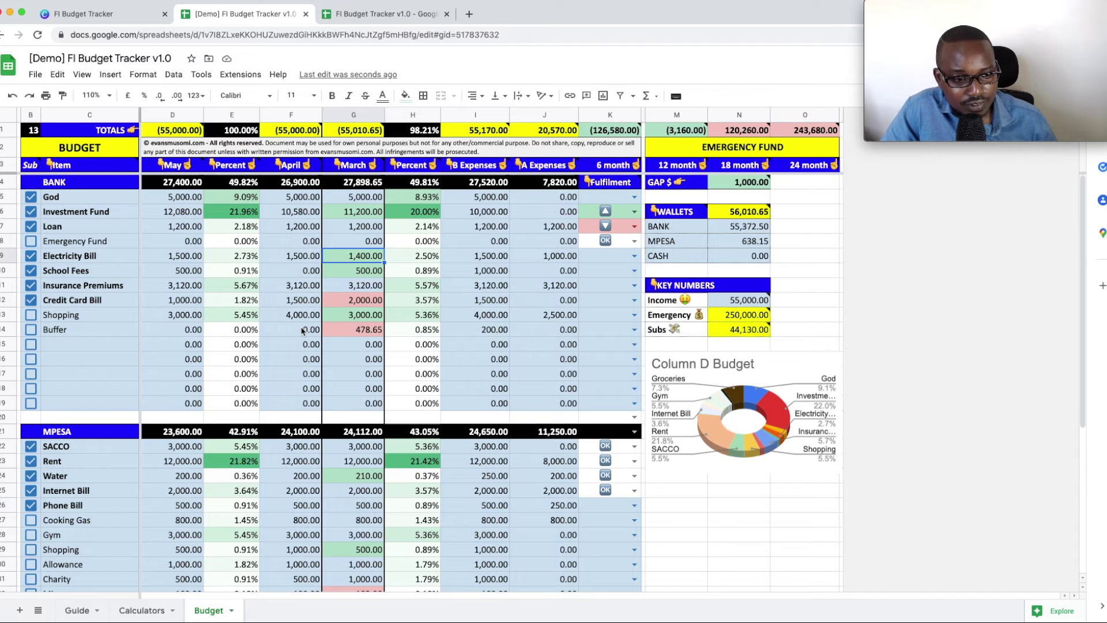
{"action": "left_click", "coordinate": [62, 343]}
{"action": "type", "text": "Travel"}
{"action": "key", "text": "Return"}
{"action": "key", "text": "Up"}
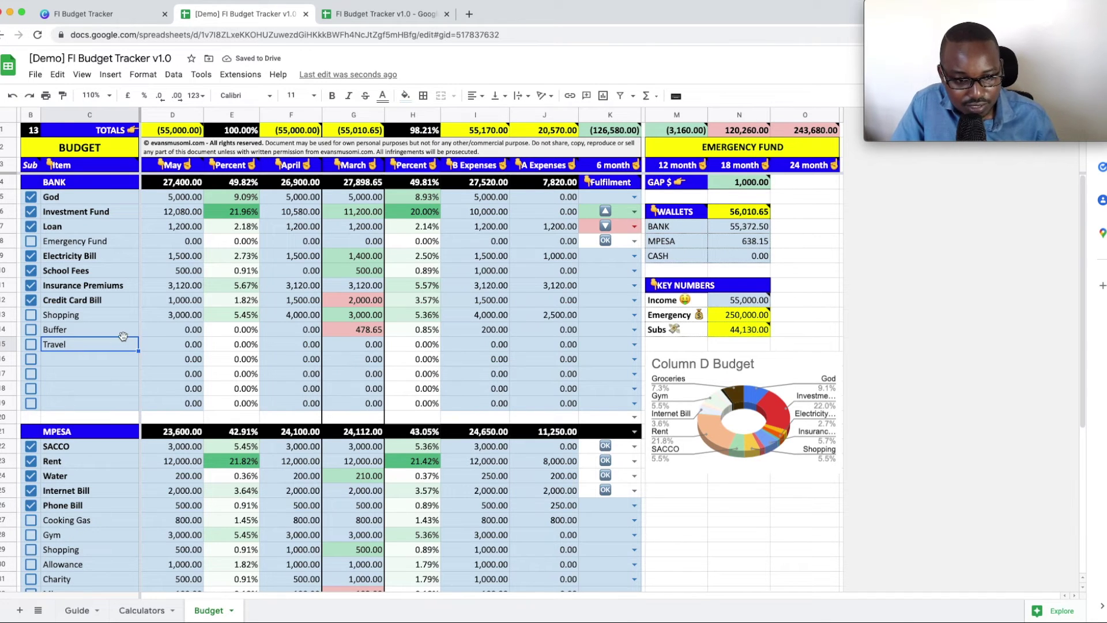
Budget 25000 for Travel in both the April and May columns.
{"action": "left_click", "coordinate": [302, 346]}
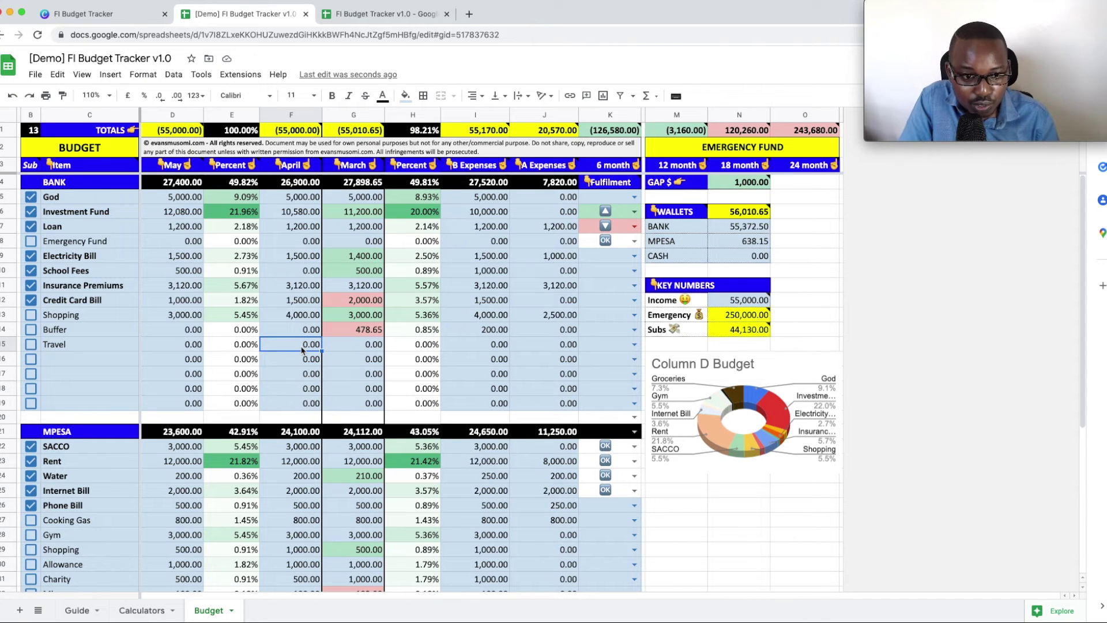
{"action": "type", "text": "25000"}
{"action": "key", "text": "Return"}
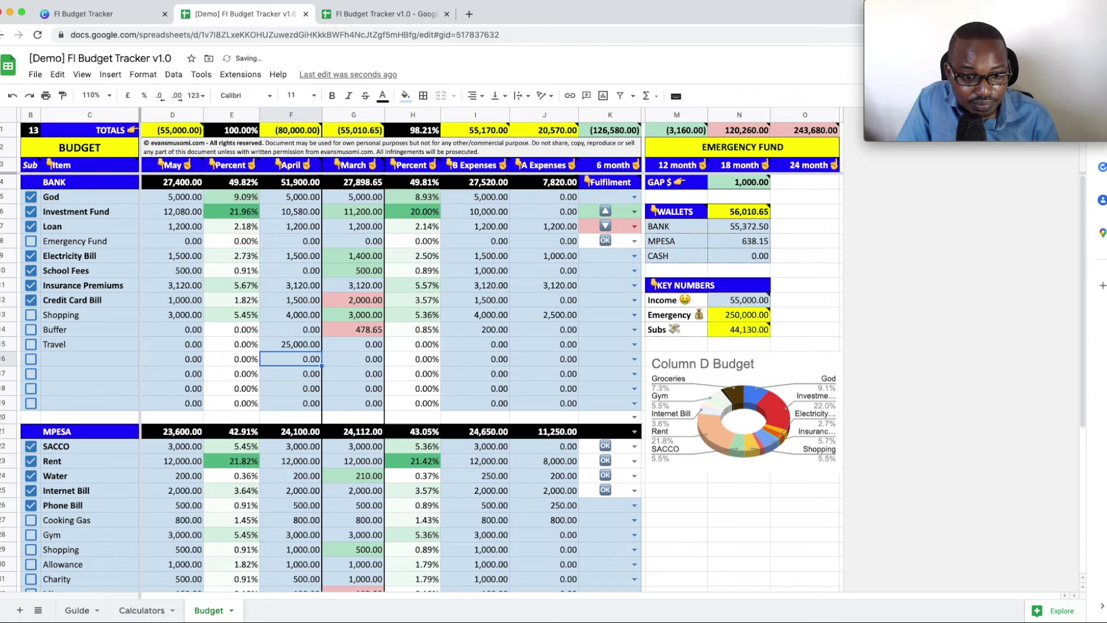
{"action": "key", "text": "Up"}
{"action": "key", "text": "Left"}
{"action": "key", "text": "Left"}
{"action": "type", "text": "25000"}
{"action": "key", "text": "Return"}
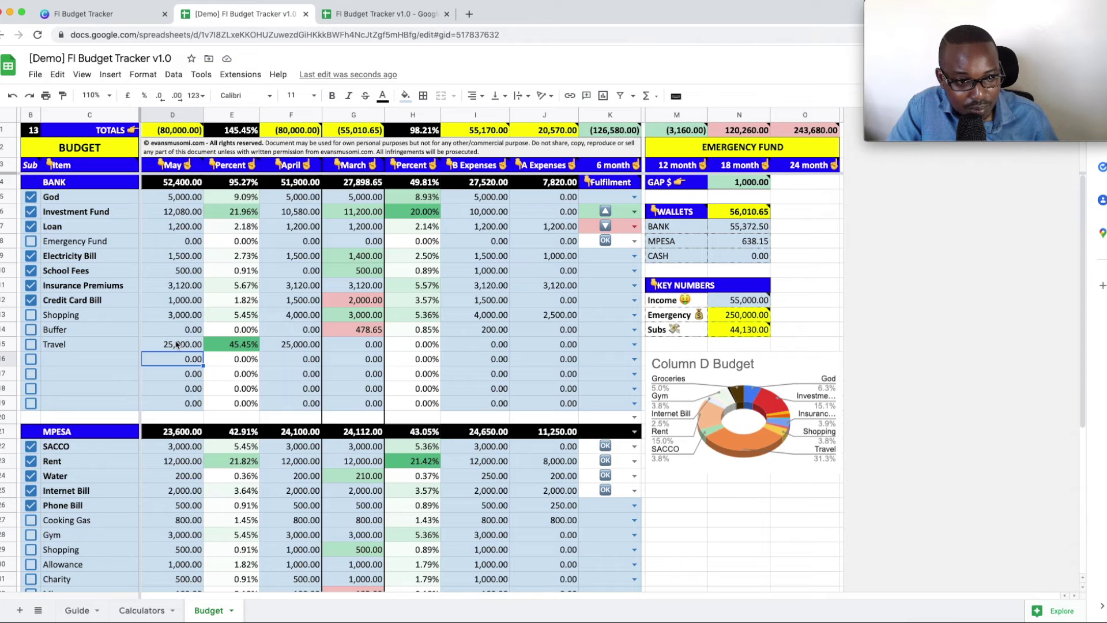
Allocate the remaining GAP $ amount to Investment Fund by setting its March amount to 12200.
{"action": "left_click", "coordinate": [182, 214]}
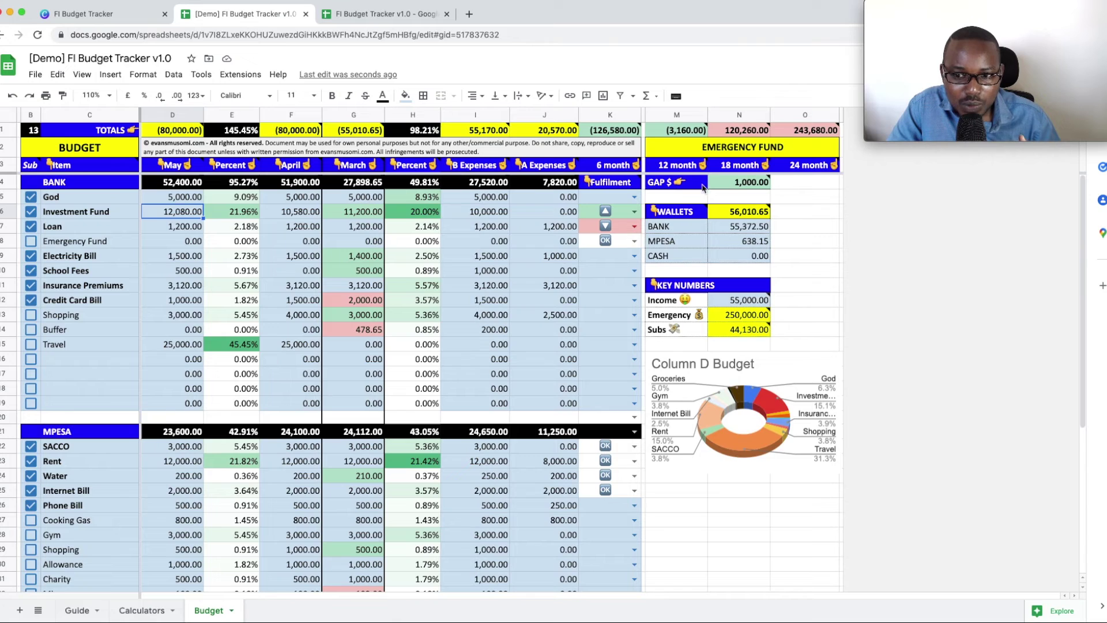
{"action": "mouse_move", "coordinate": [745, 185]}
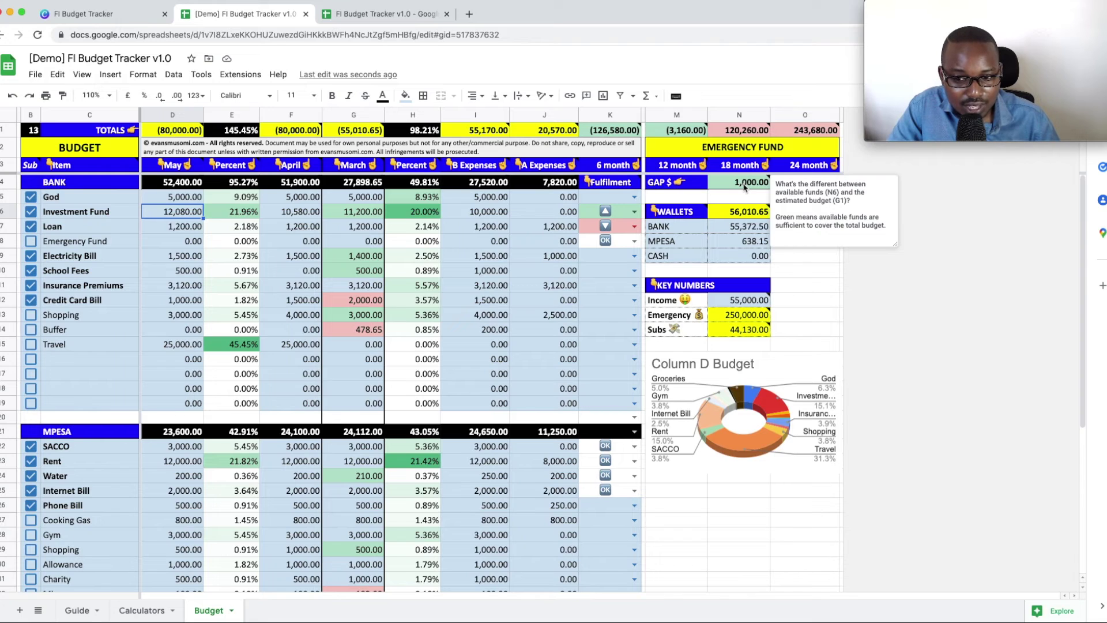
{"action": "mouse_move", "coordinate": [753, 216]}
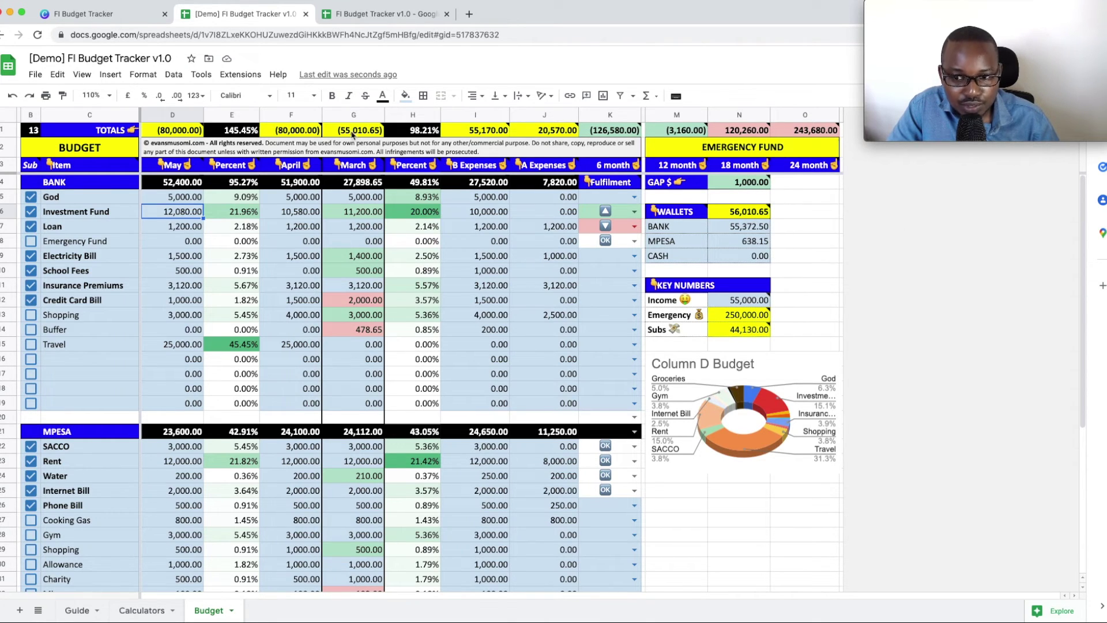
{"action": "mouse_move", "coordinate": [356, 134]}
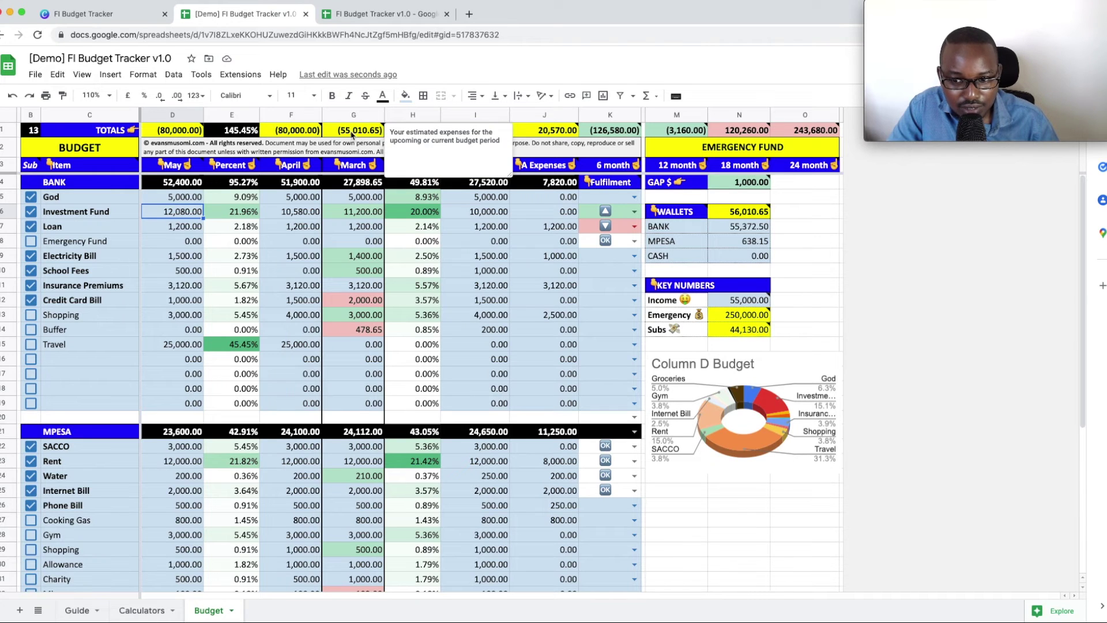
{"action": "mouse_move", "coordinate": [623, 170]}
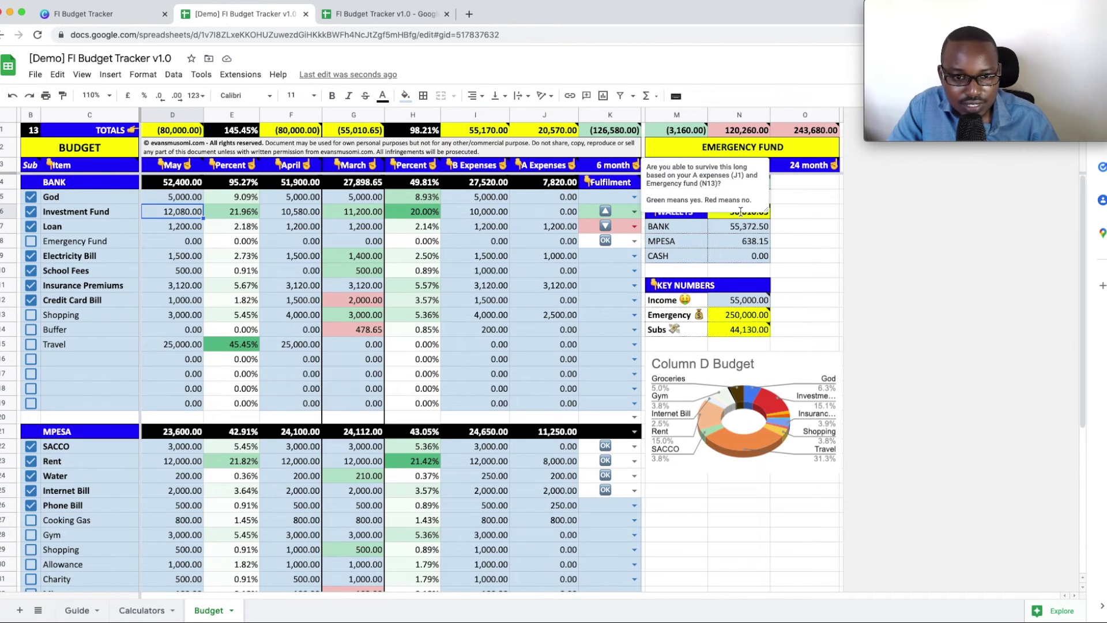
{"action": "left_click", "coordinate": [362, 213]}
{"action": "double_click", "coordinate": [368, 210]}
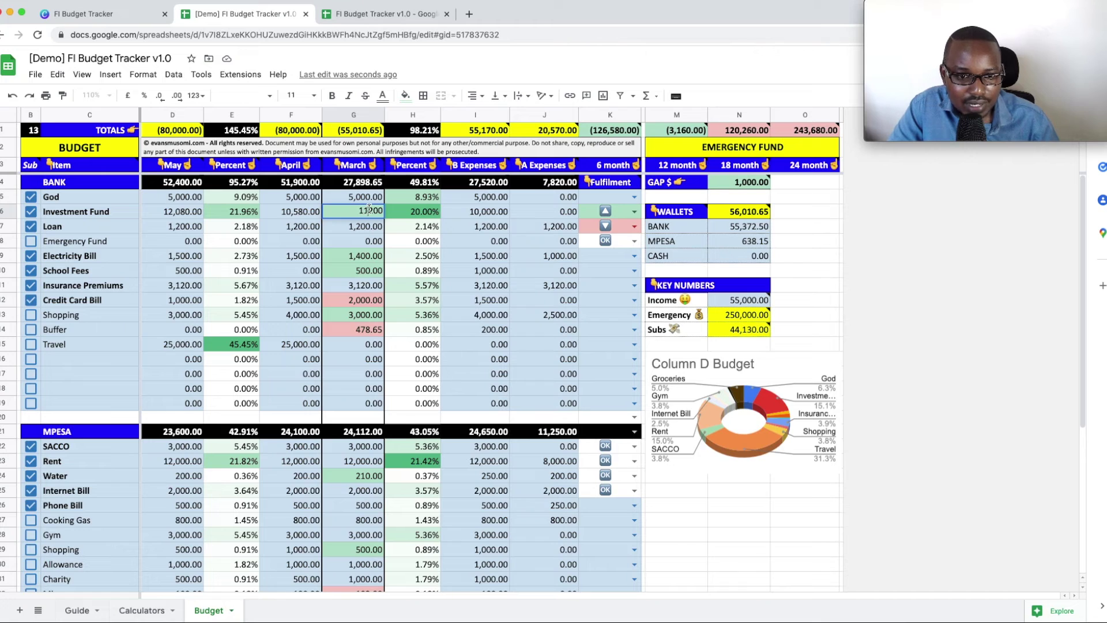
{"action": "key", "text": "BackSpace"}
{"action": "type", "text": "2"}
{"action": "key", "text": "Return"}
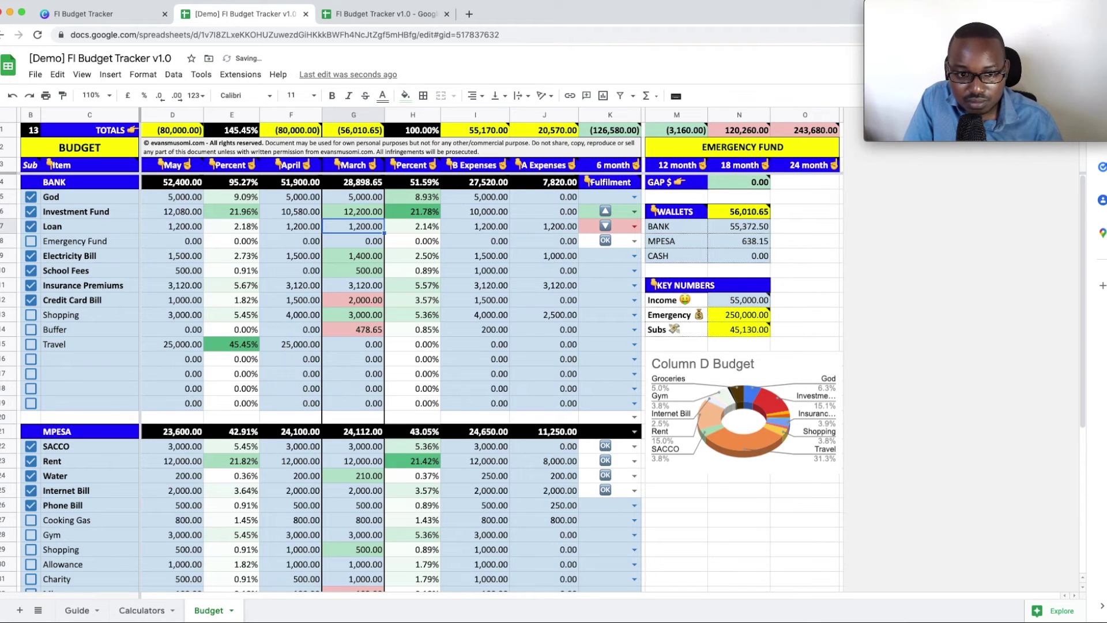
Compare the Investment Fund's March amount and the neighbouring percentages with the WALLETS total and Income.
{"action": "left_click", "coordinate": [368, 211]}
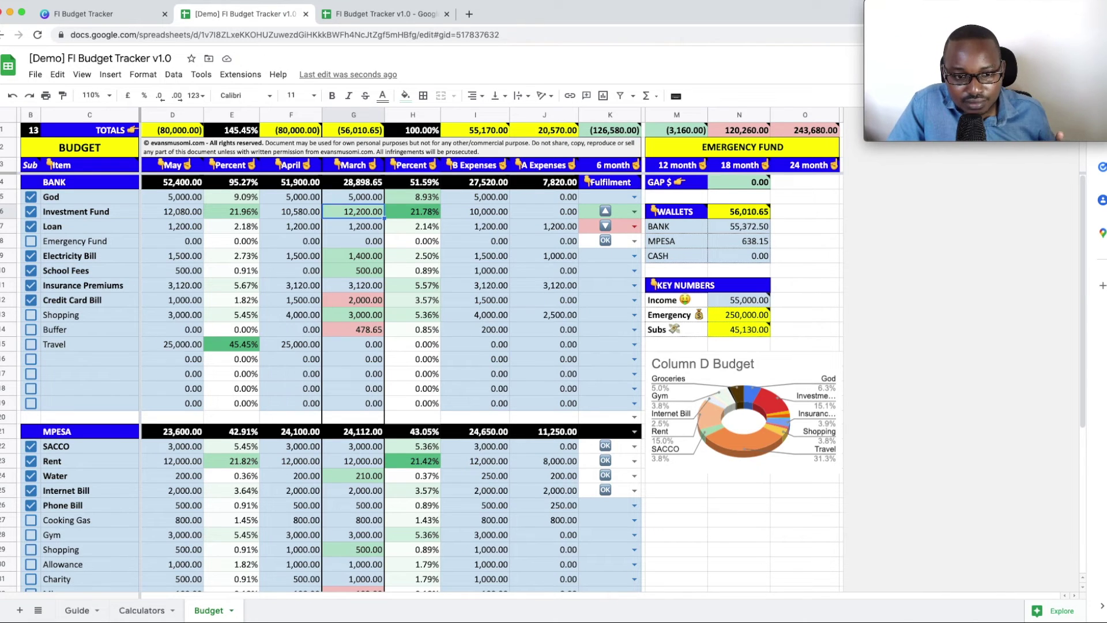
{"action": "left_click", "coordinate": [420, 198]}
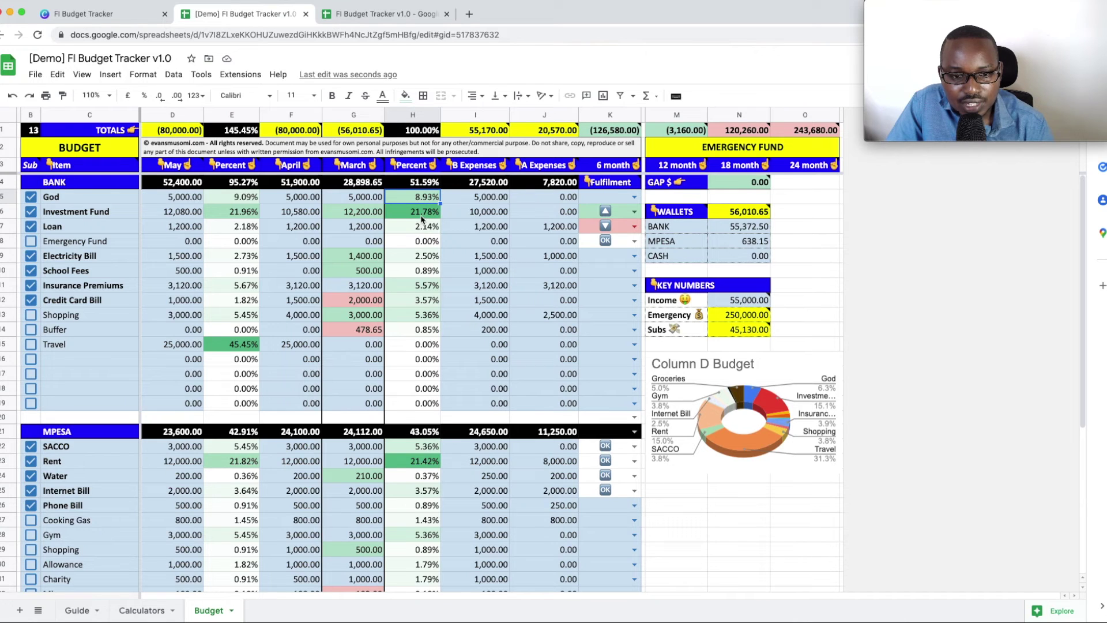
{"action": "left_click", "coordinate": [363, 215]}
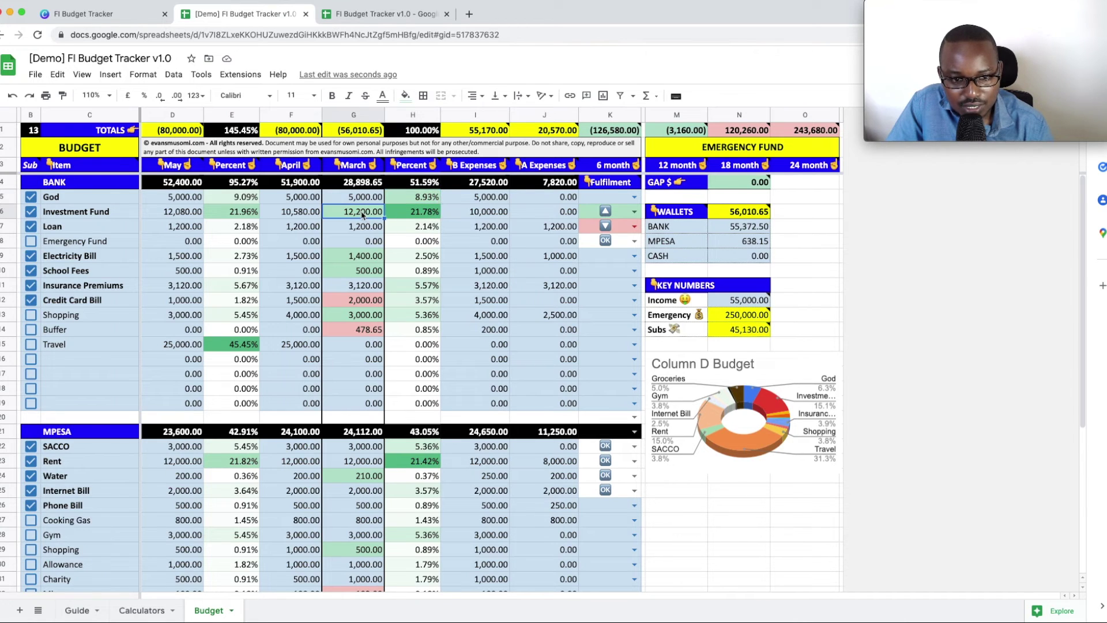
{"action": "left_click", "coordinate": [762, 215]}
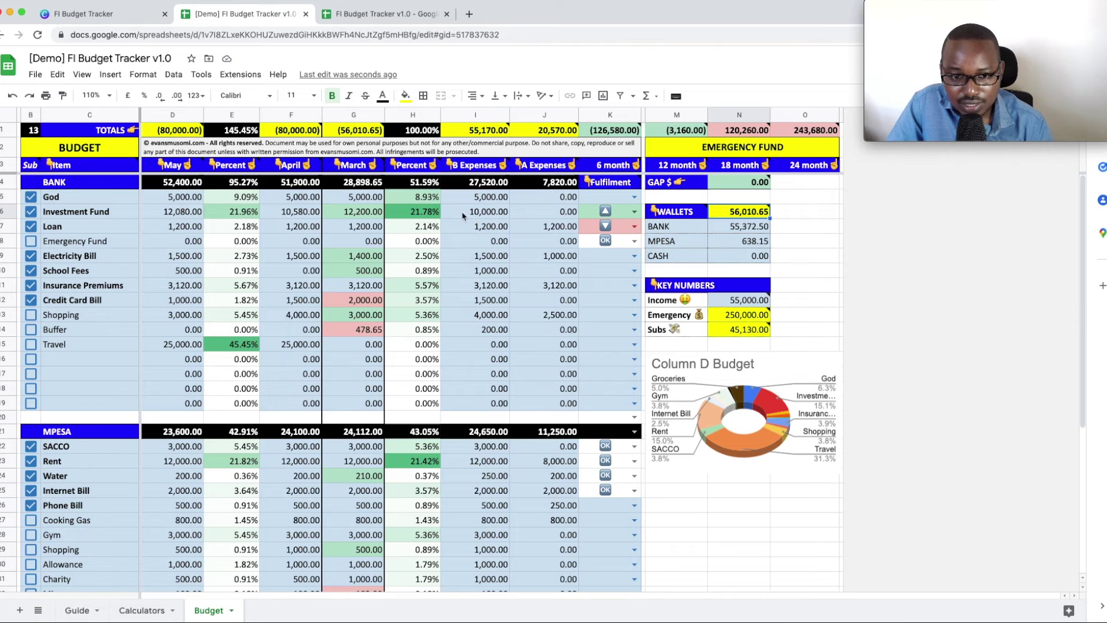
{"action": "mouse_move", "coordinate": [751, 213]}
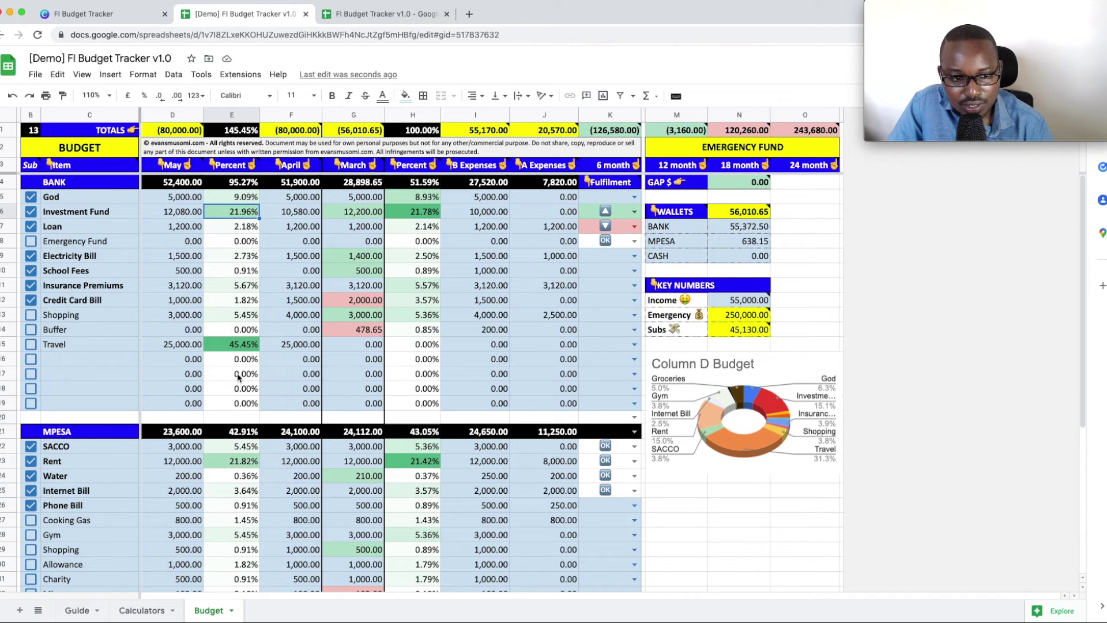
{"action": "mouse_move", "coordinate": [740, 304]}
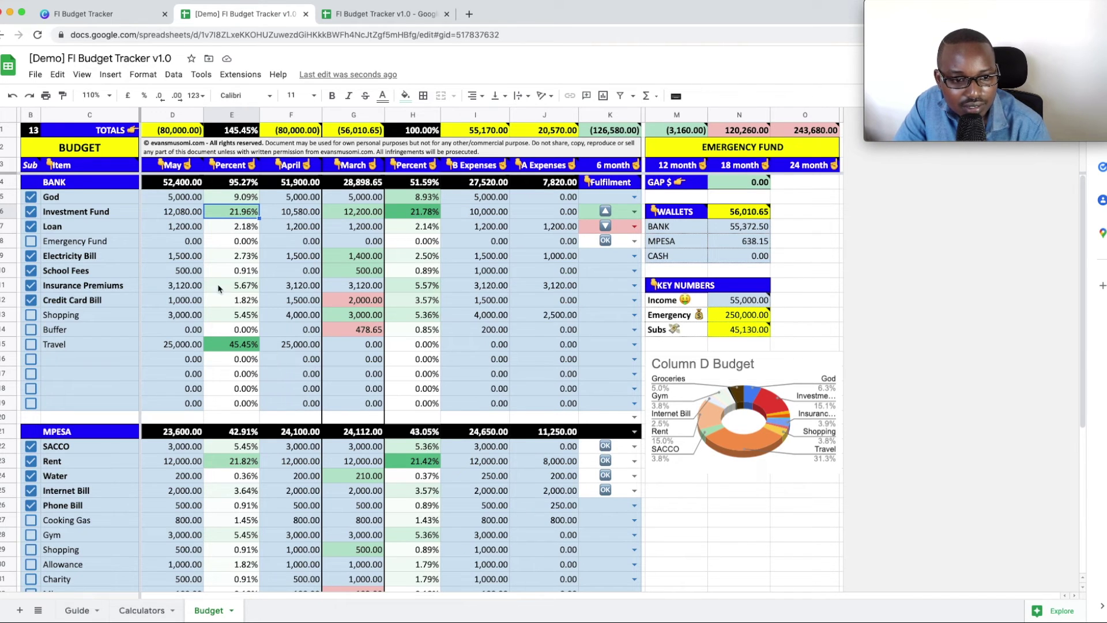
Examine Travel's May amount and percentage, along with the May percentages in the MPESA and CASH sections.
{"action": "left_click", "coordinate": [178, 346]}
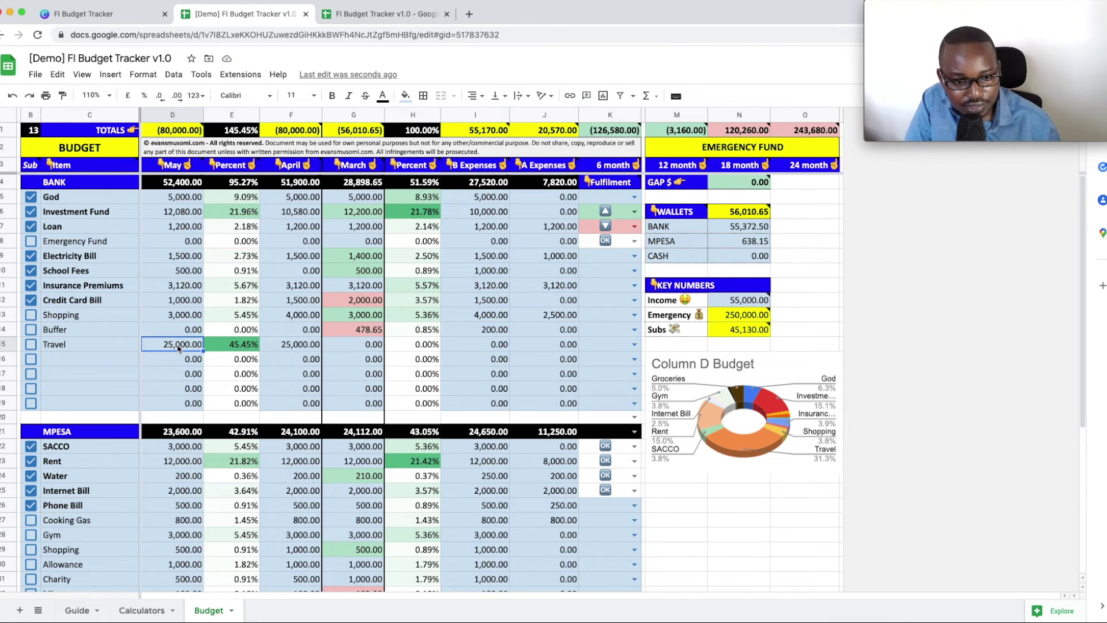
{"action": "key", "text": "Right"}
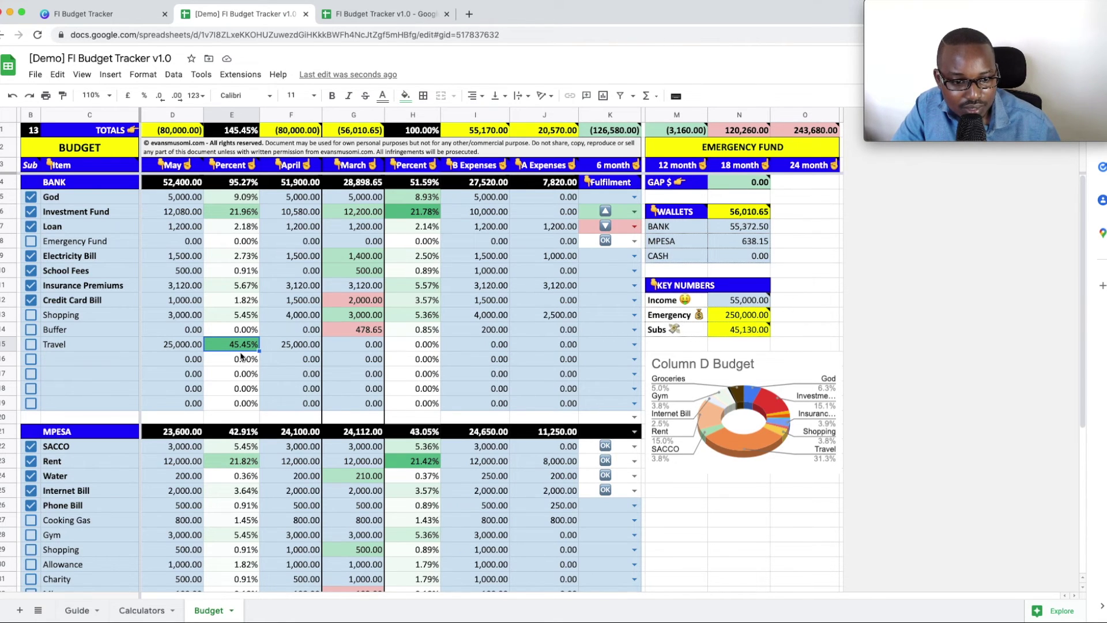
{"action": "scroll", "coordinate": [241, 357], "scroll_direction": "down", "scroll_amount": 5}
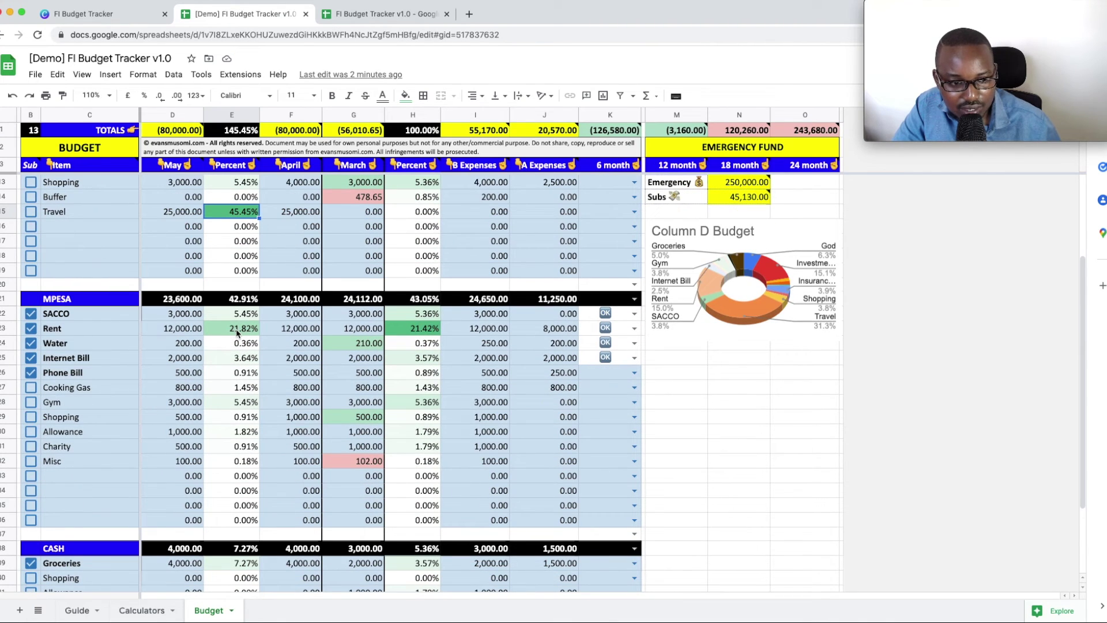
{"action": "scroll", "coordinate": [208, 338], "scroll_direction": "down", "scroll_amount": 1}
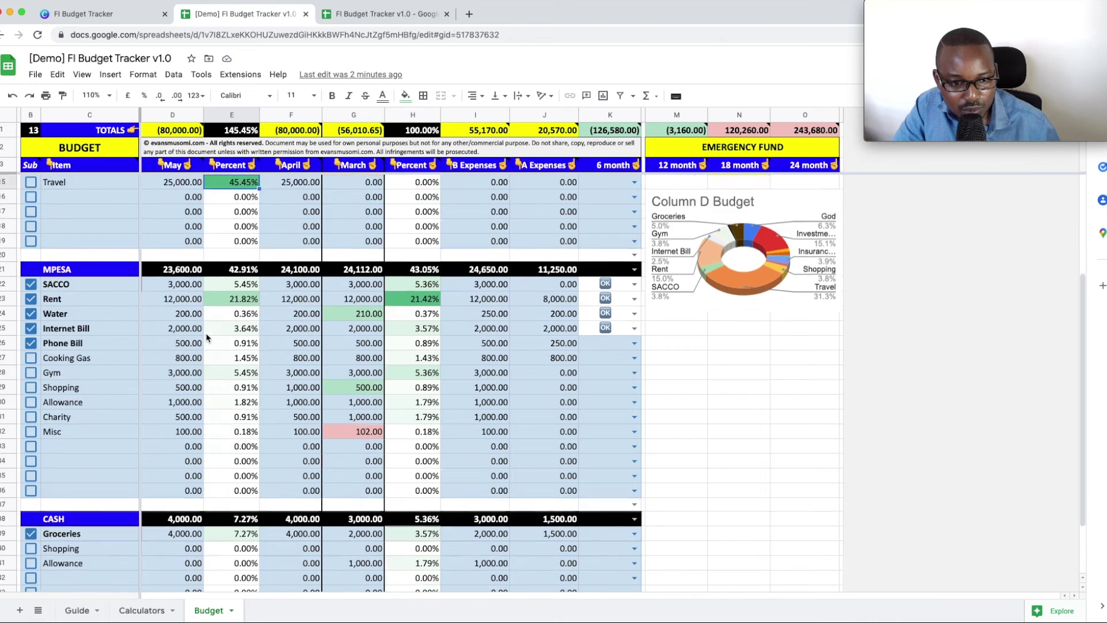
{"action": "scroll", "coordinate": [208, 338], "scroll_direction": "down", "scroll_amount": 3}
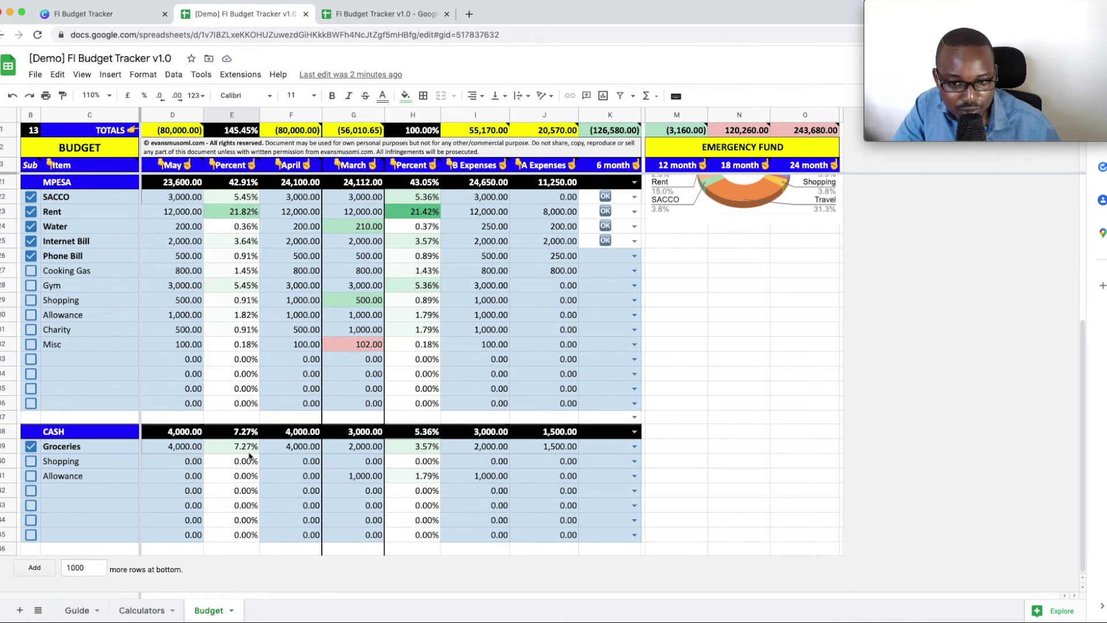
{"action": "scroll", "coordinate": [250, 456], "scroll_direction": "up", "scroll_amount": 7}
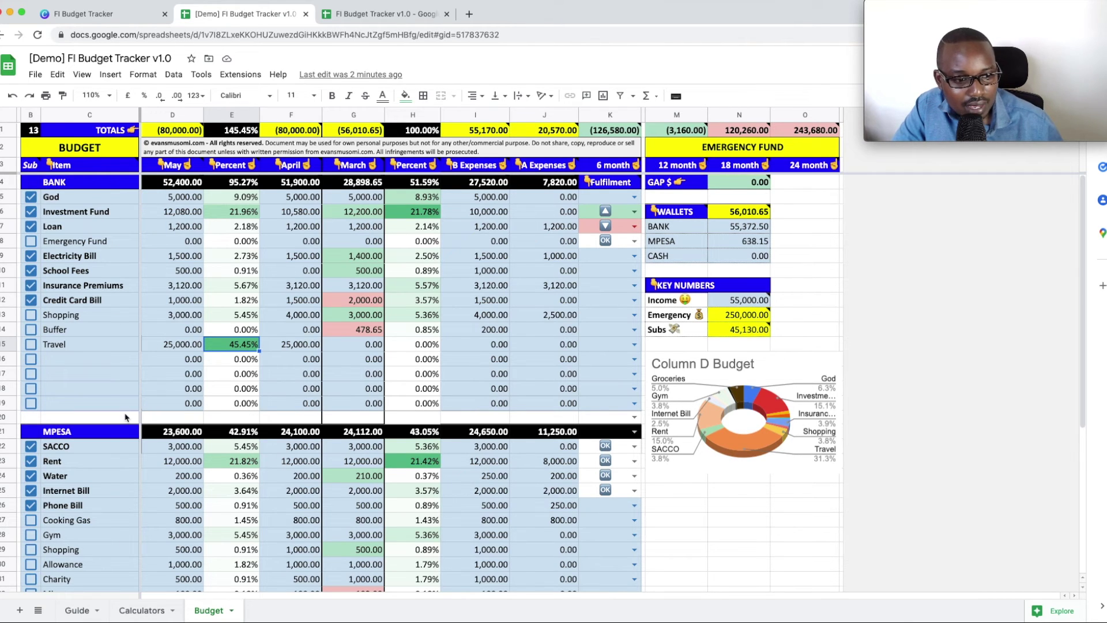
Review the BANK, MPESA and CASH sections, reading the notes on the March wallet totals for MPESA and CASH.
{"action": "scroll", "coordinate": [107, 440], "scroll_direction": "down", "scroll_amount": 6}
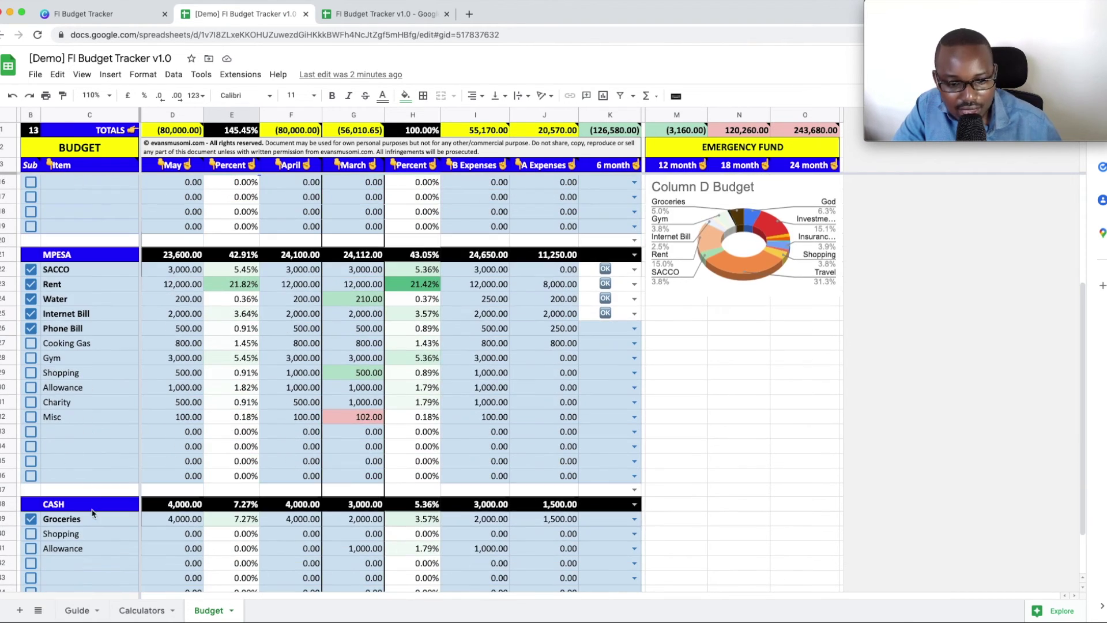
{"action": "scroll", "coordinate": [92, 512], "scroll_direction": "up", "scroll_amount": 6}
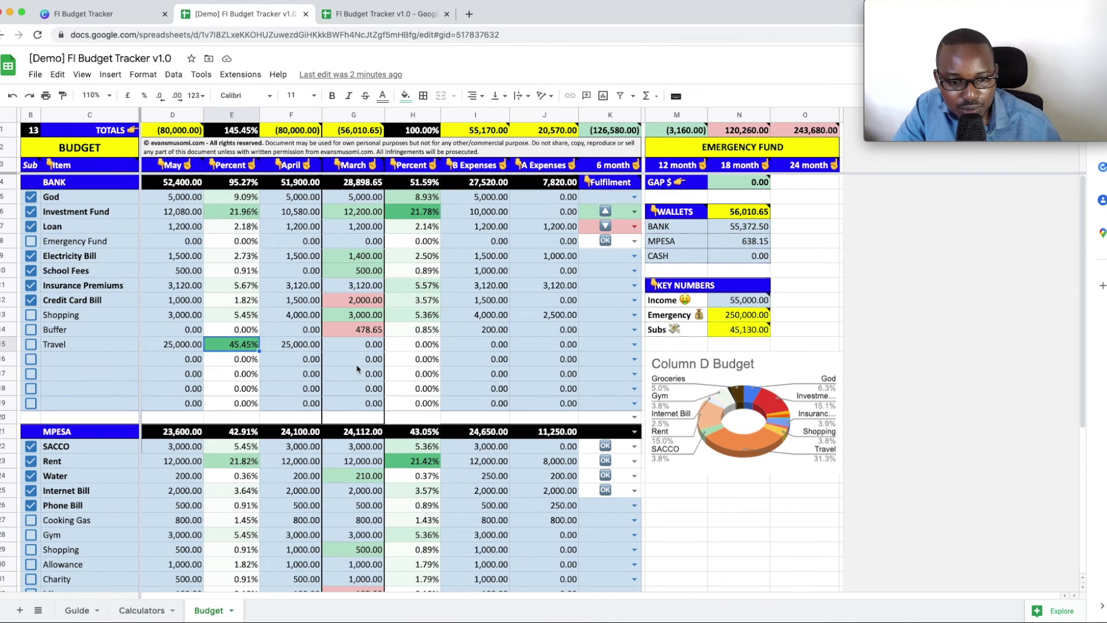
{"action": "scroll", "coordinate": [365, 359], "scroll_direction": "down", "scroll_amount": 2}
{"action": "mouse_move", "coordinate": [372, 362]}
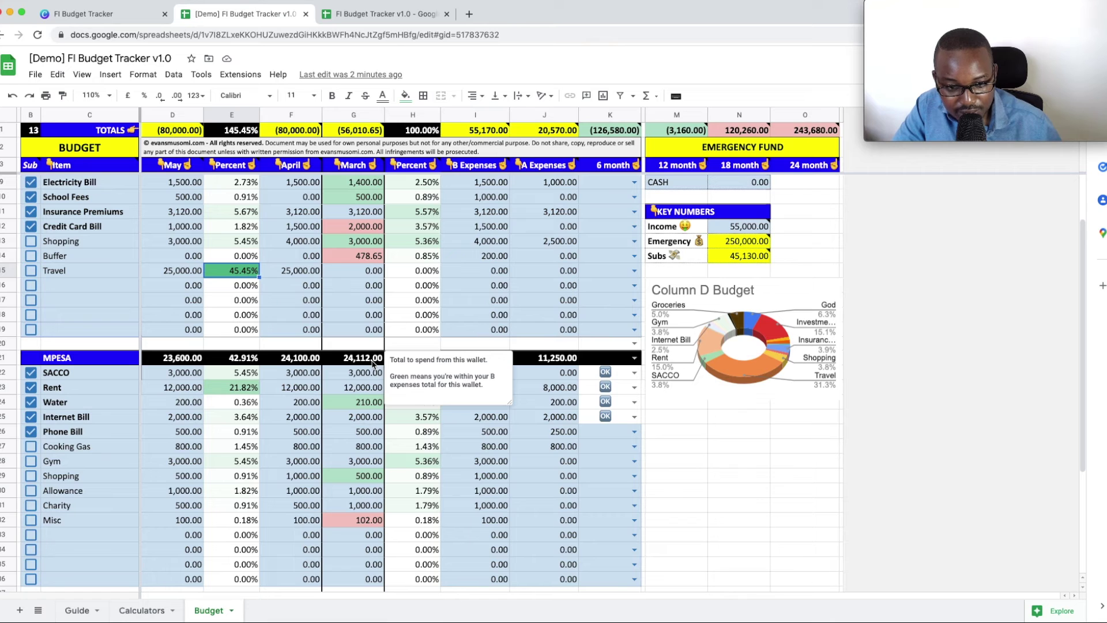
{"action": "scroll", "coordinate": [372, 362], "scroll_direction": "down", "scroll_amount": 5}
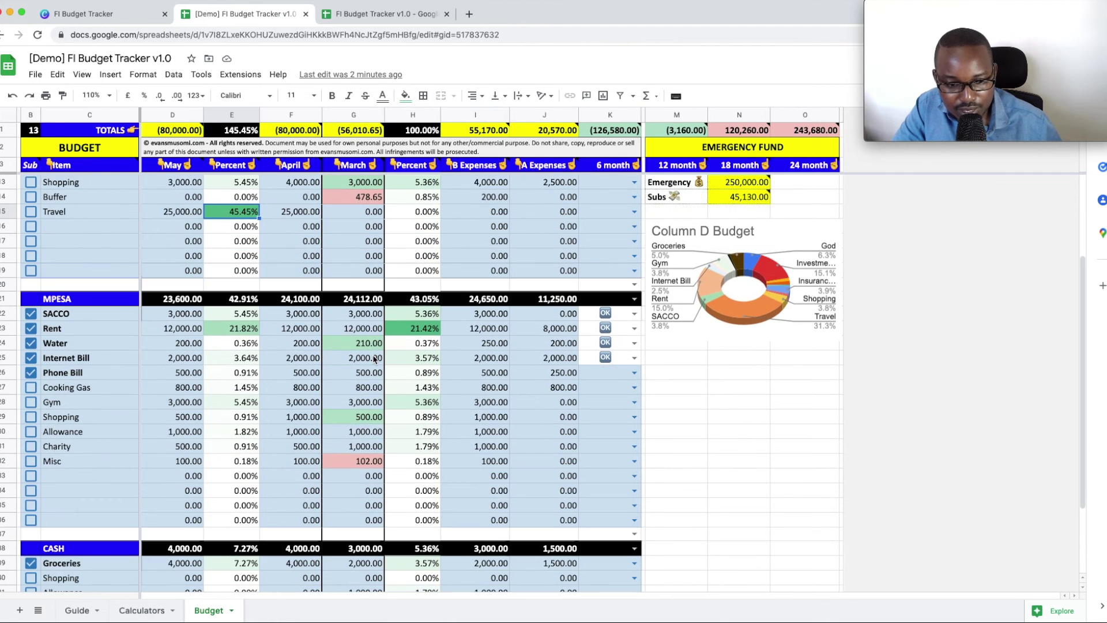
{"action": "mouse_move", "coordinate": [371, 438]}
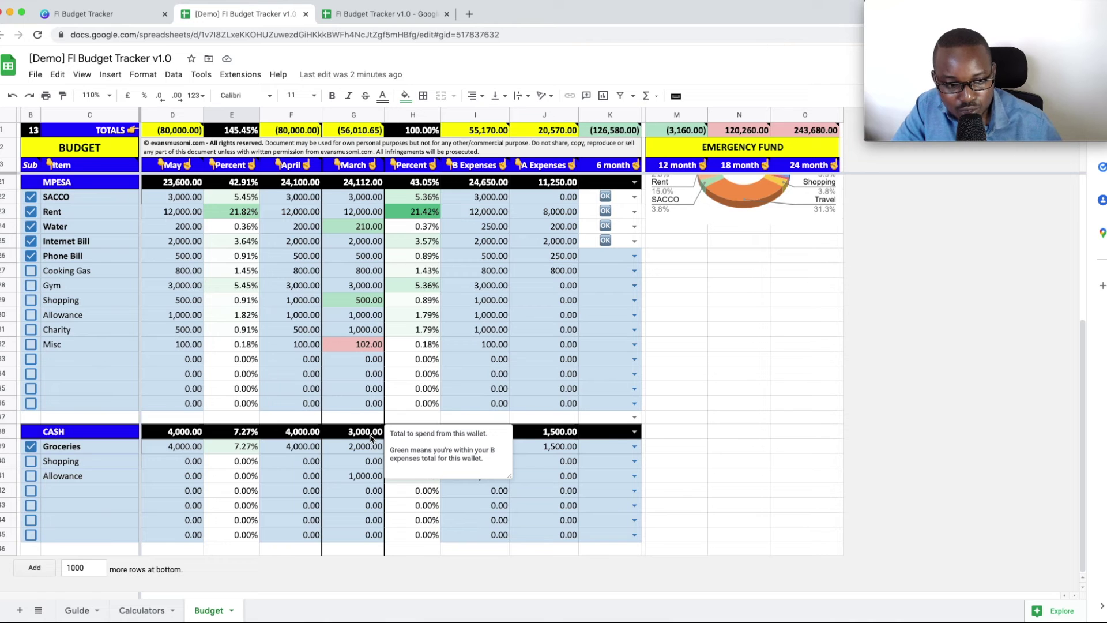
{"action": "scroll", "coordinate": [371, 438], "scroll_direction": "up", "scroll_amount": 6}
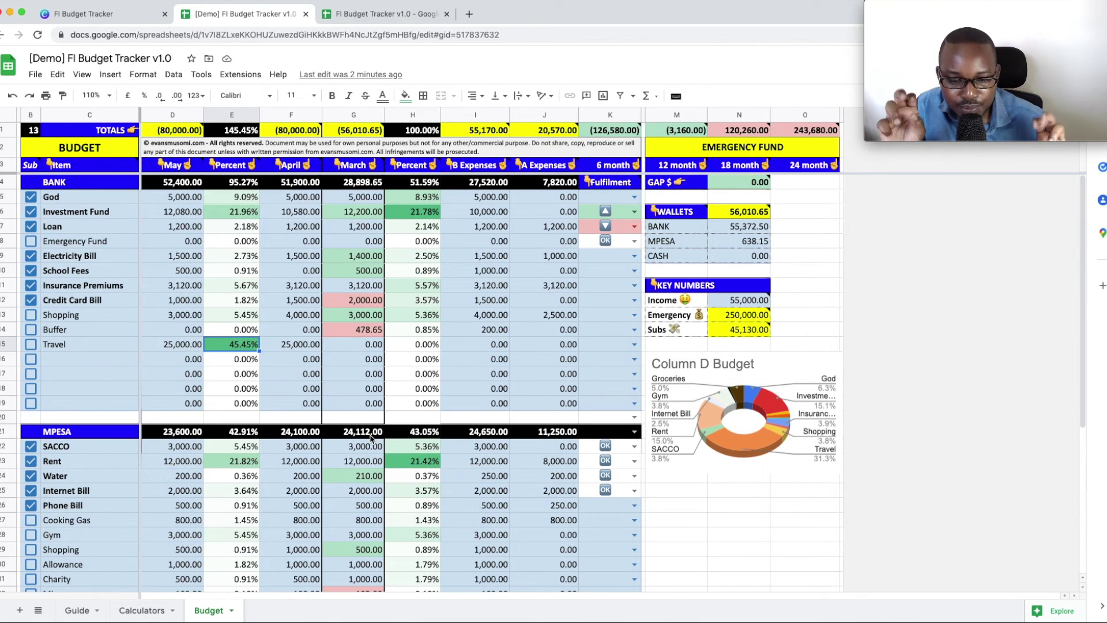
Select the Column D Budget chart and compare its category shares with the May budget amounts.
{"action": "left_click", "coordinate": [785, 424]}
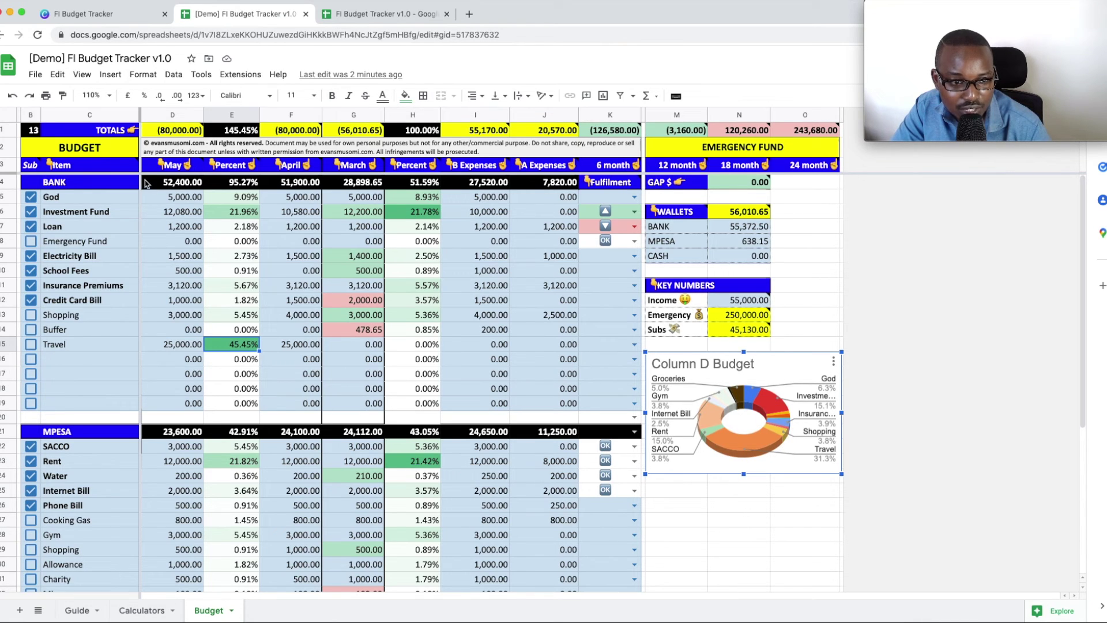
{"action": "mouse_move", "coordinate": [747, 453]}
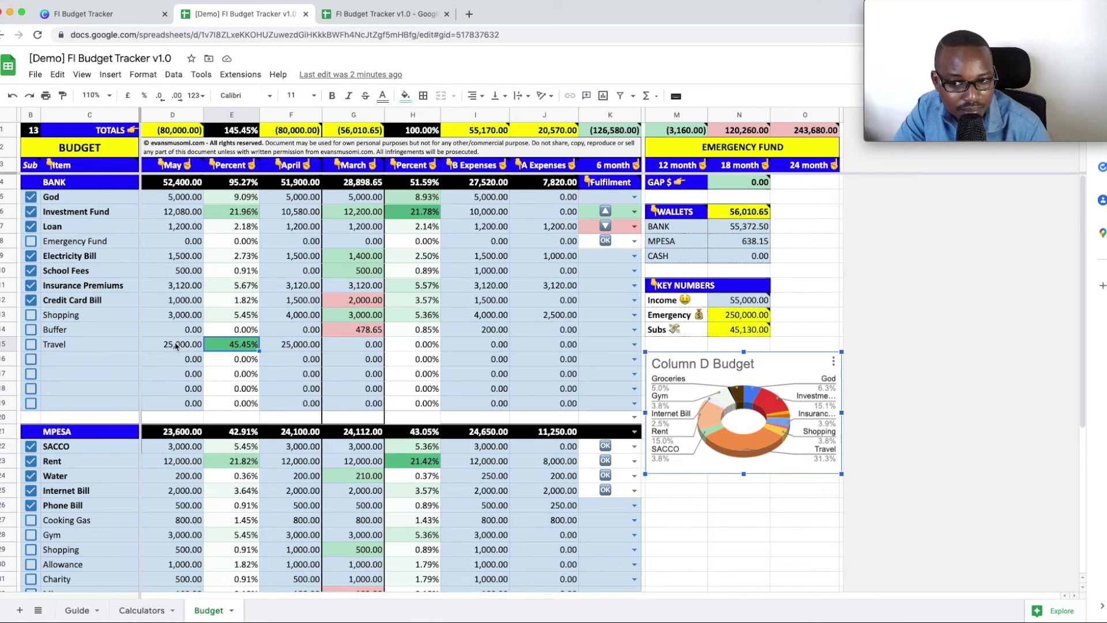
{"action": "mouse_move", "coordinate": [753, 304]}
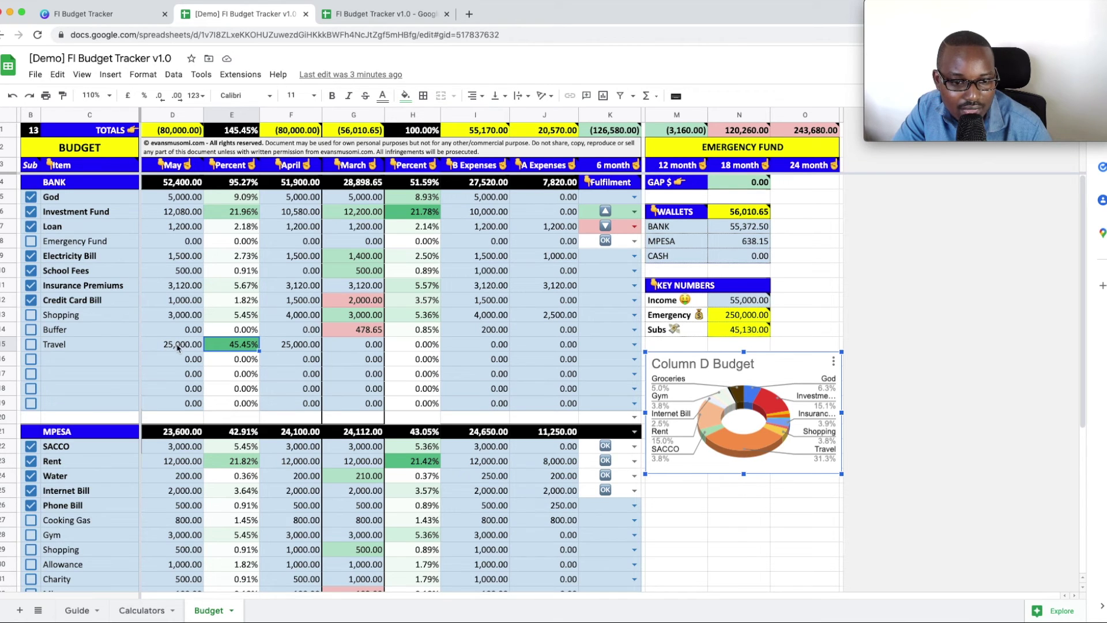
Switch to the blank FI Budget Tracker v1.0 spreadsheet and review its BANK wallet cell, Income cell and item lists.
{"action": "left_click", "coordinate": [358, 14]}
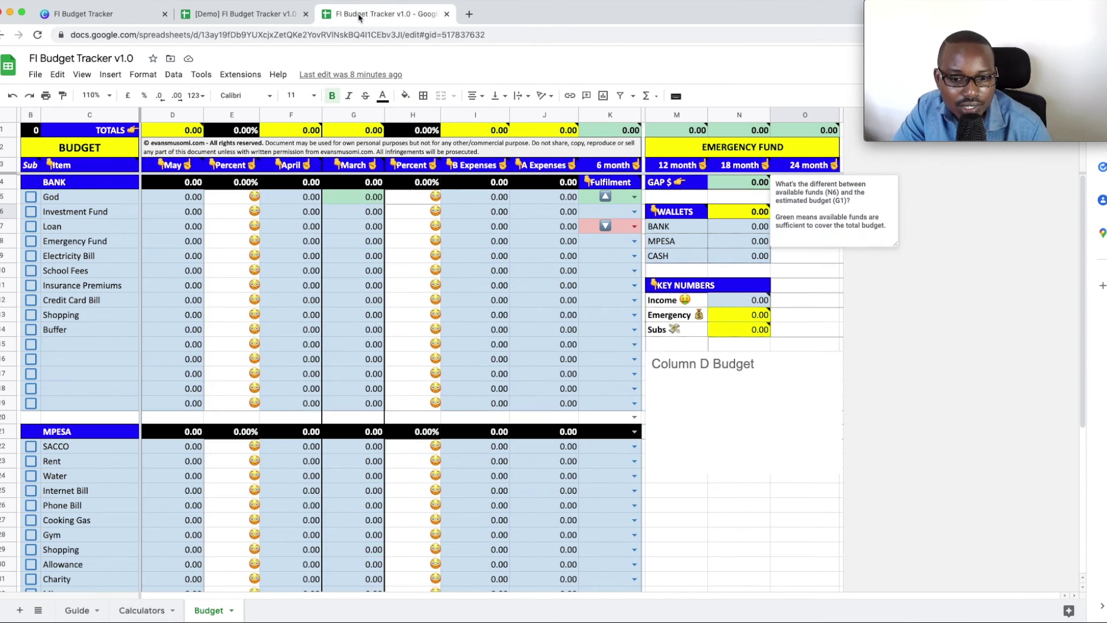
{"action": "left_click", "coordinate": [819, 257]}
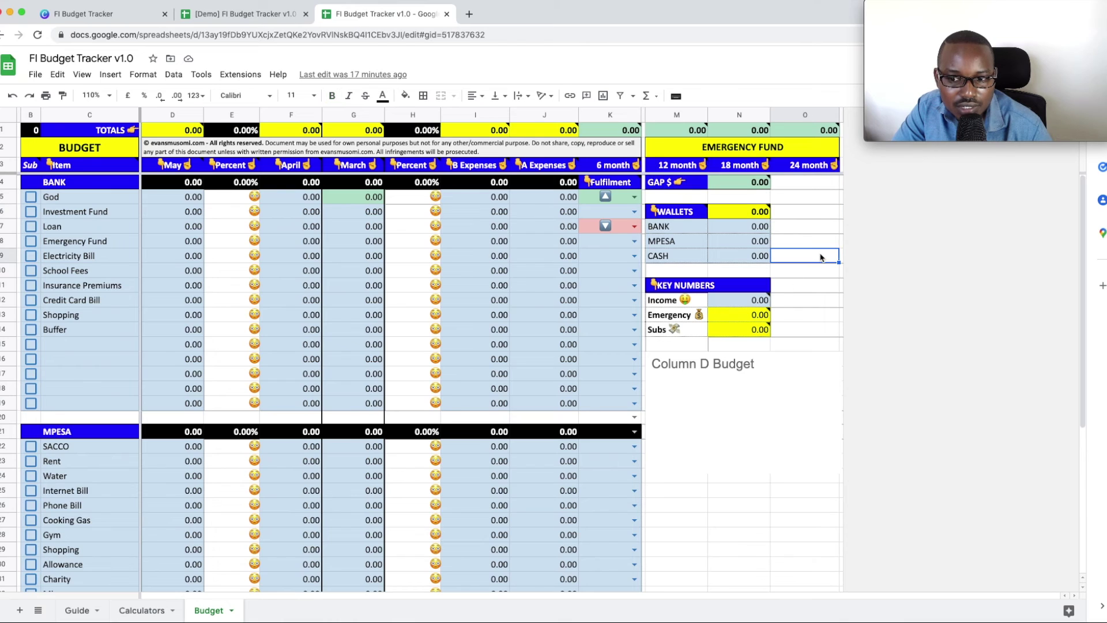
{"action": "left_click", "coordinate": [745, 230]}
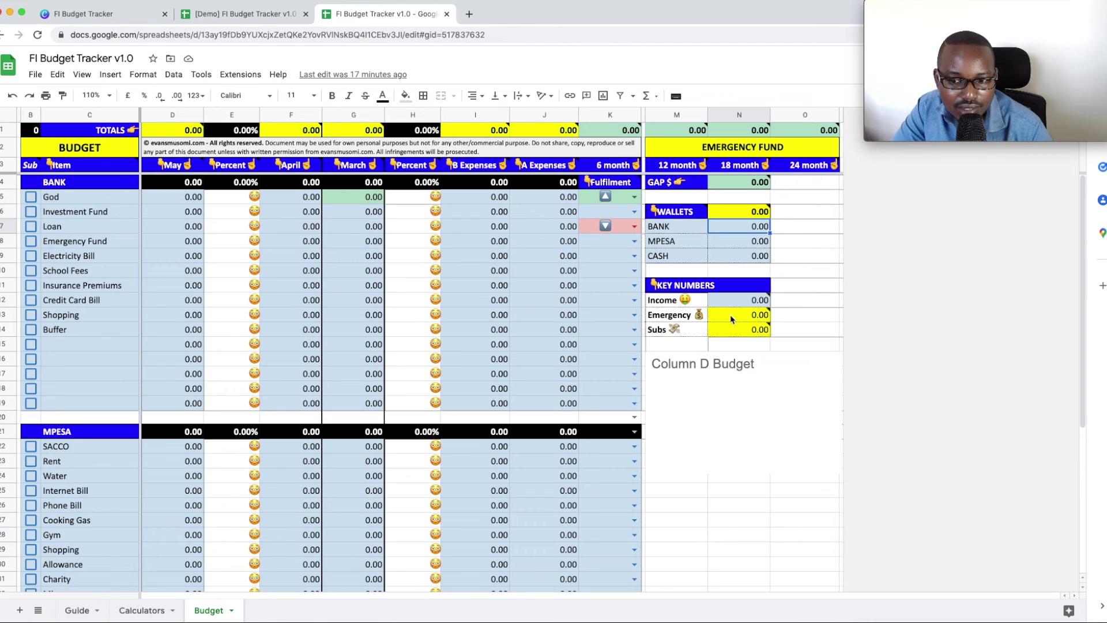
{"action": "left_click", "coordinate": [742, 304]}
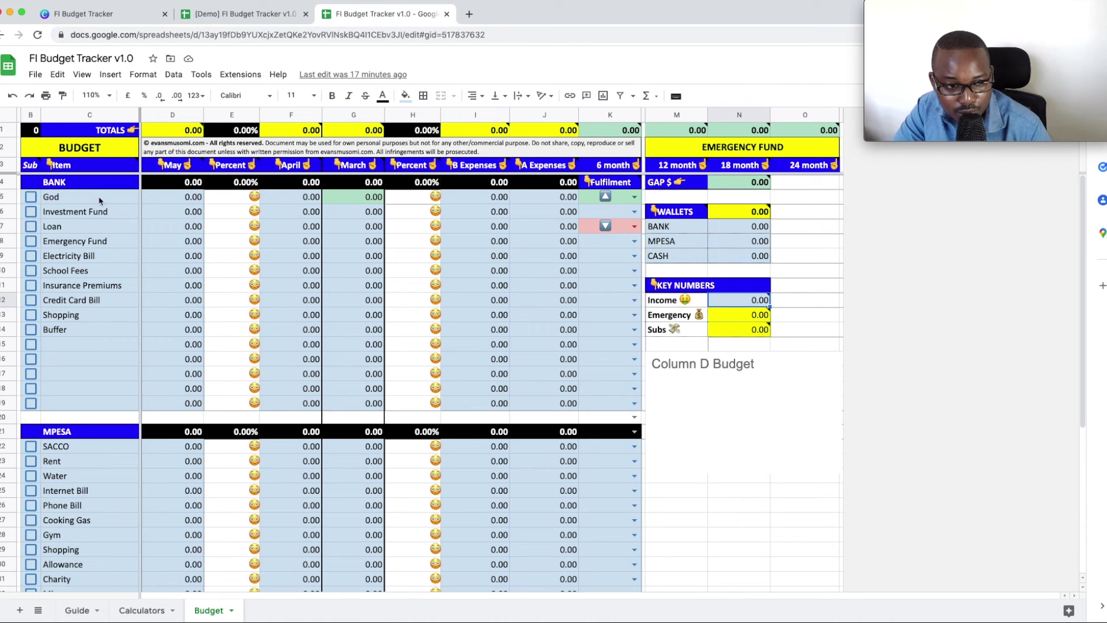
{"action": "scroll", "coordinate": [82, 362], "scroll_direction": "down", "scroll_amount": 3}
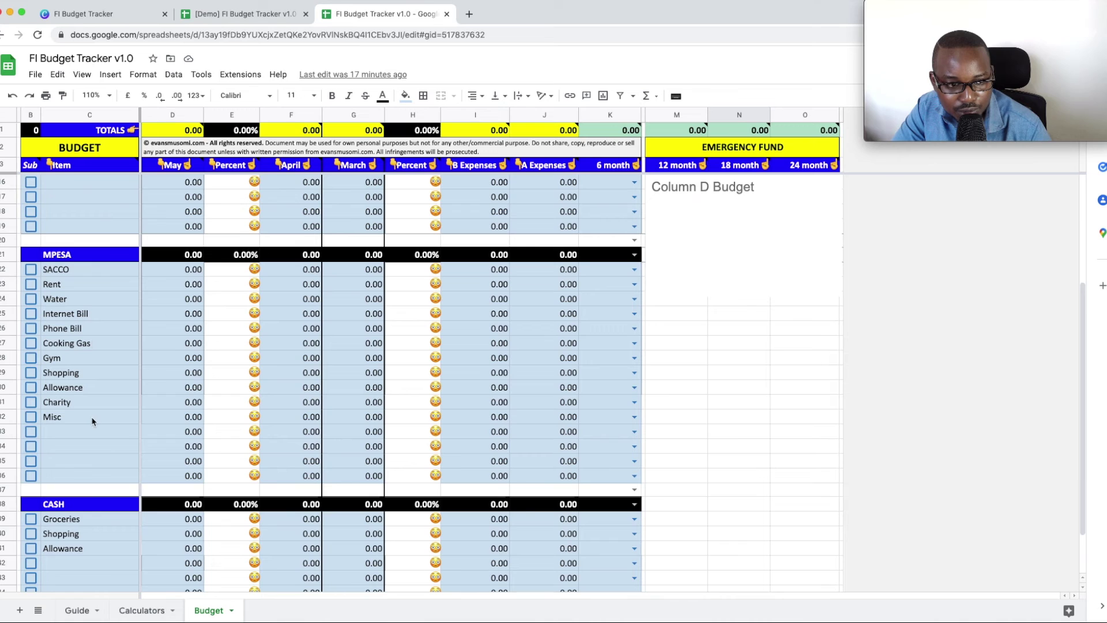
{"action": "scroll", "coordinate": [97, 442], "scroll_direction": "up", "scroll_amount": 3}
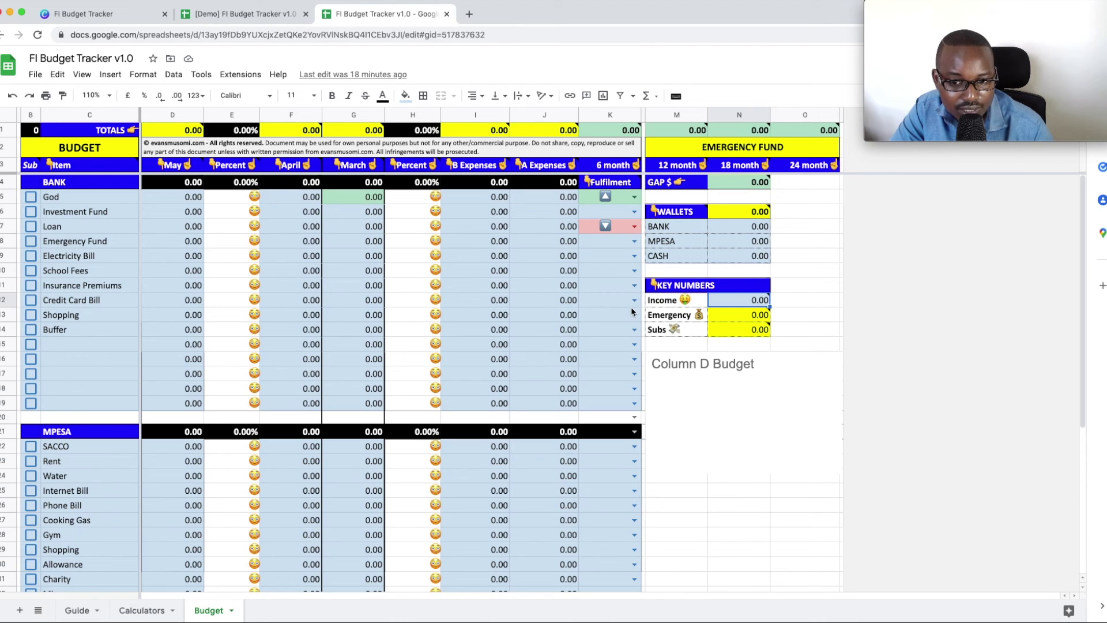
Set the Fulfilment marker of Investment Fund to the up arrow and that of School Fees to OK.
{"action": "left_click", "coordinate": [634, 271]}
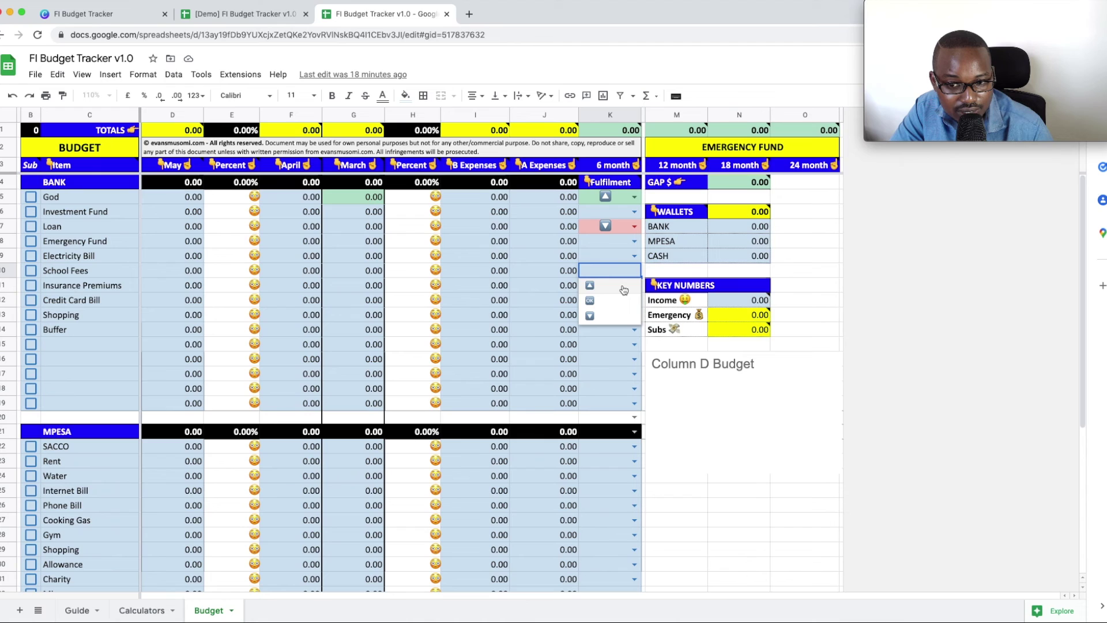
{"action": "left_click", "coordinate": [619, 213]}
{"action": "left_click", "coordinate": [634, 214]}
{"action": "left_click", "coordinate": [615, 230]}
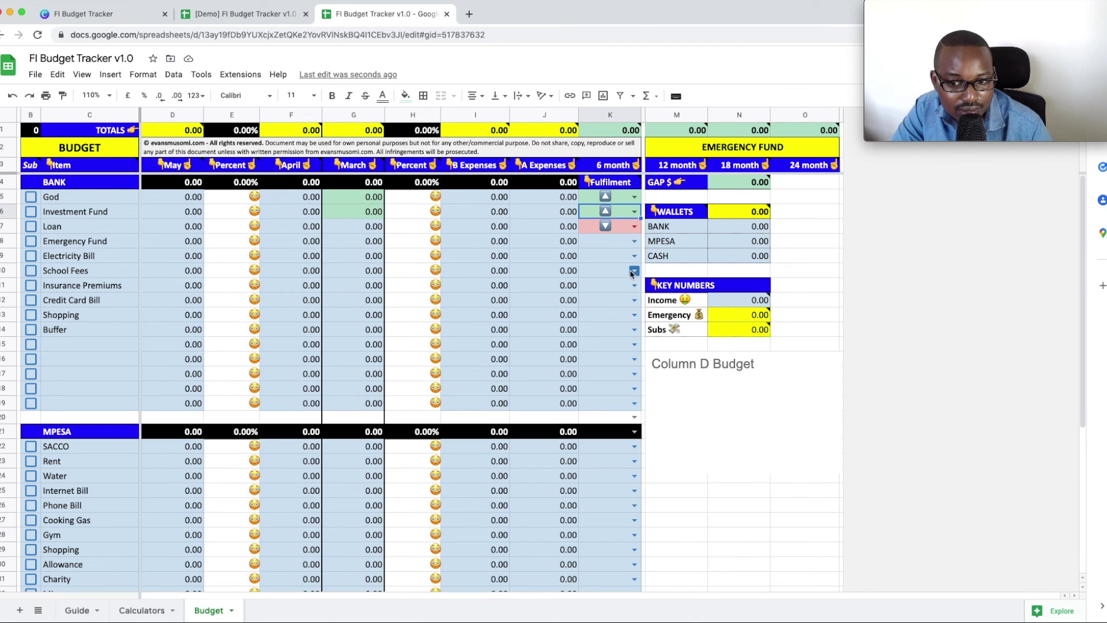
{"action": "left_click", "coordinate": [633, 270]}
{"action": "left_click", "coordinate": [621, 302]}
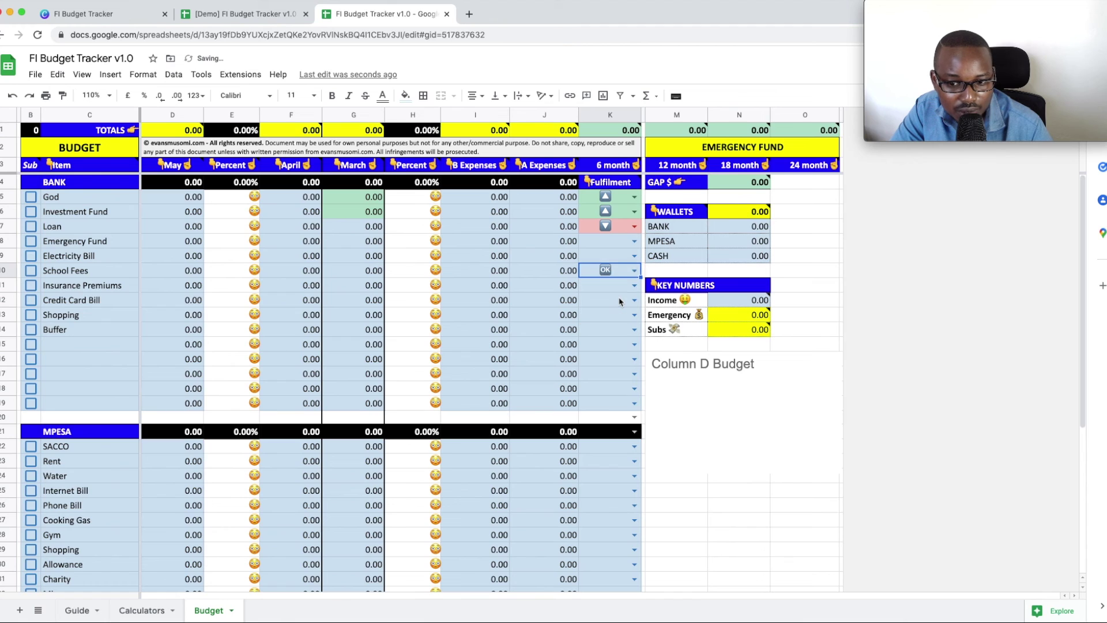